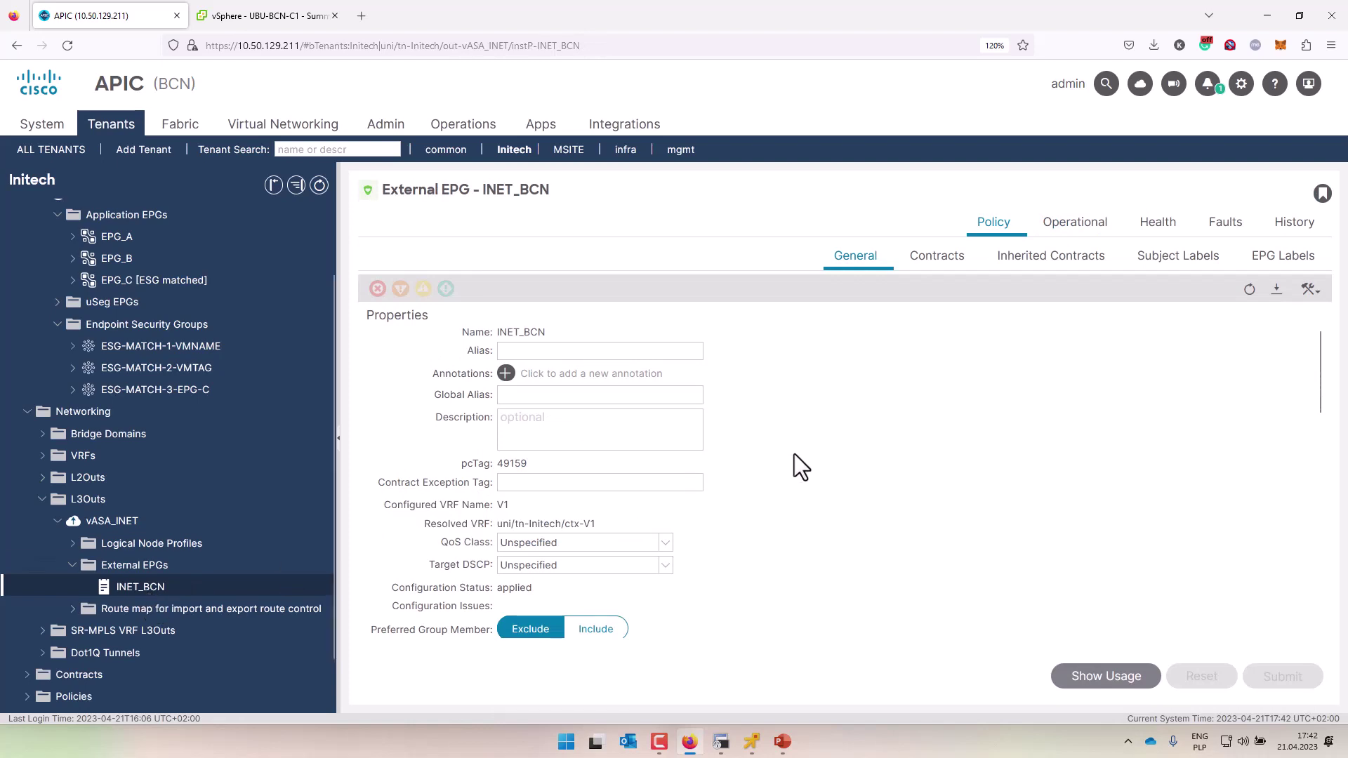
{"action": "scroll", "coordinate": [794, 454], "scroll_direction": "down", "scroll_amount": 2}
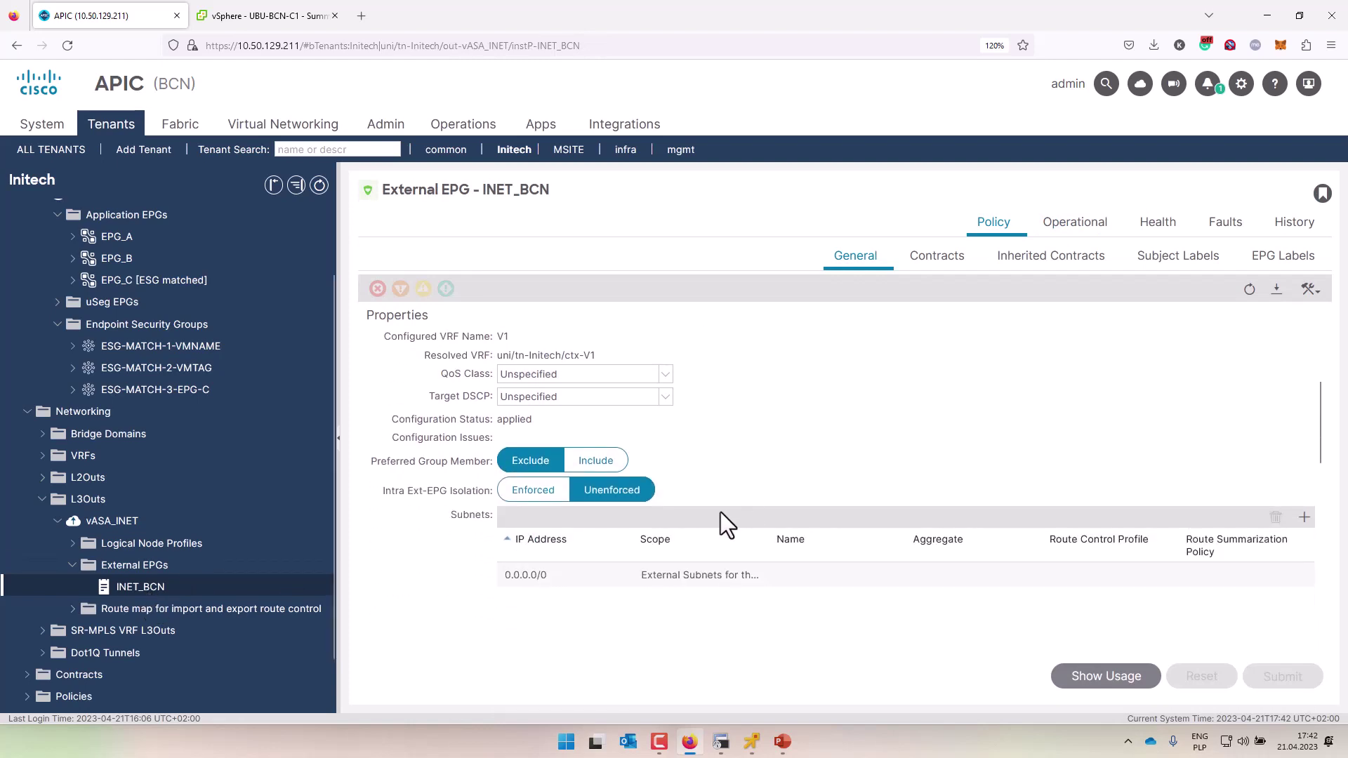
{"action": "left_click", "coordinate": [549, 581]}
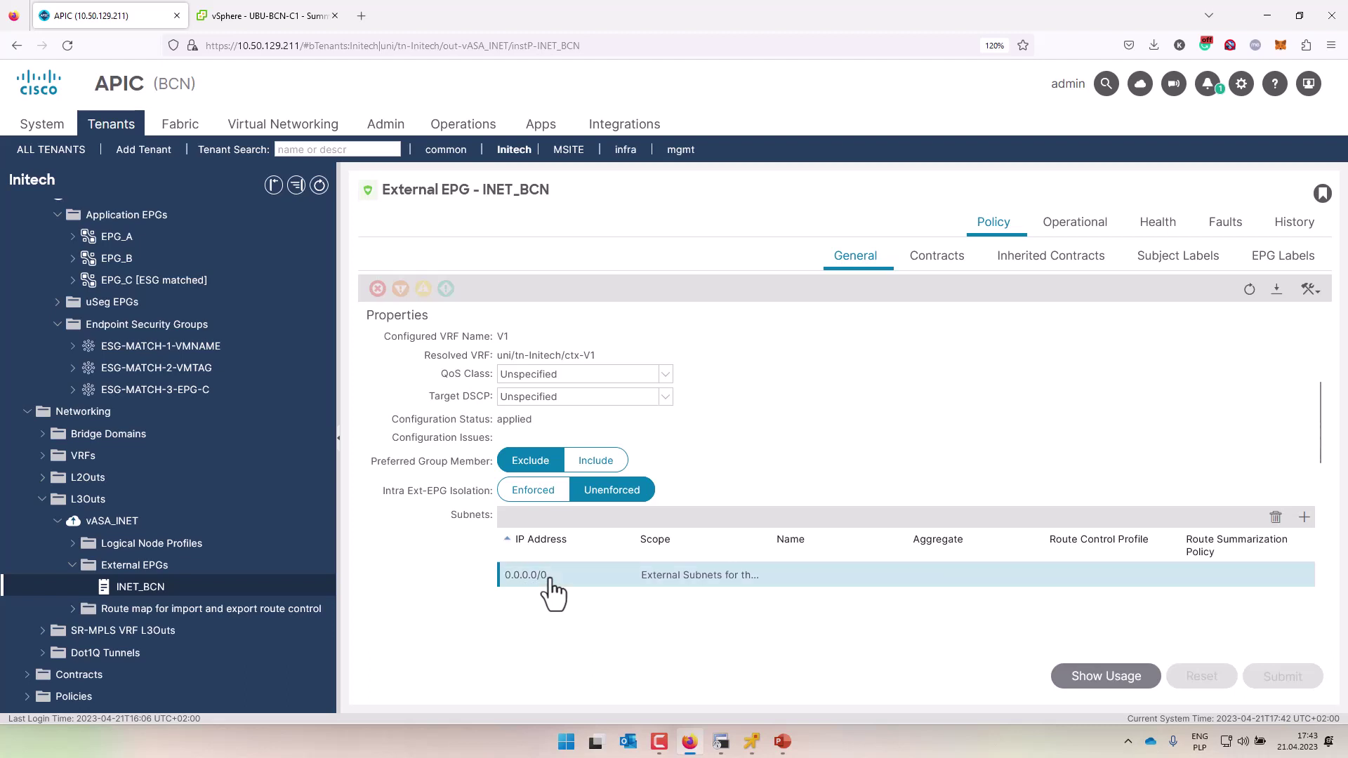
{"action": "double_click", "coordinate": [550, 581]}
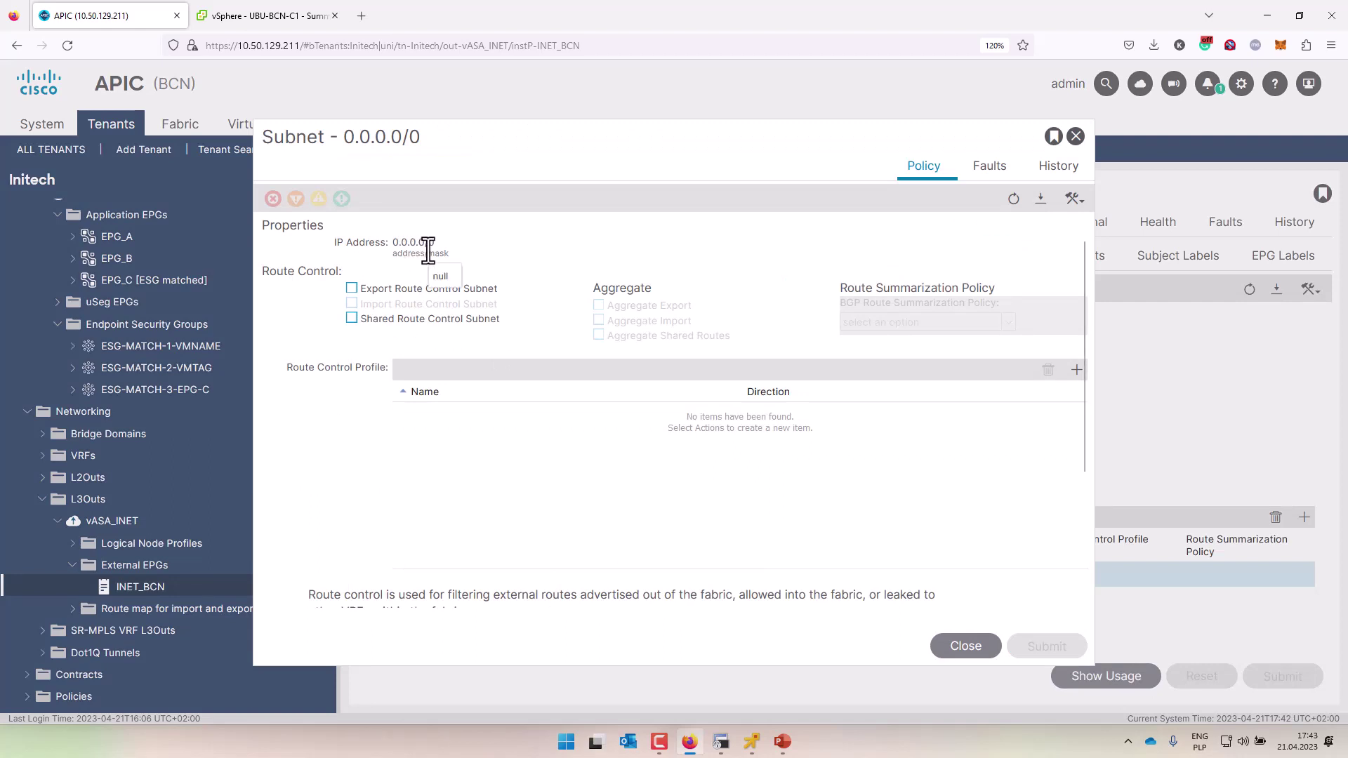
{"action": "scroll", "coordinate": [473, 340], "scroll_direction": "down", "scroll_amount": 3}
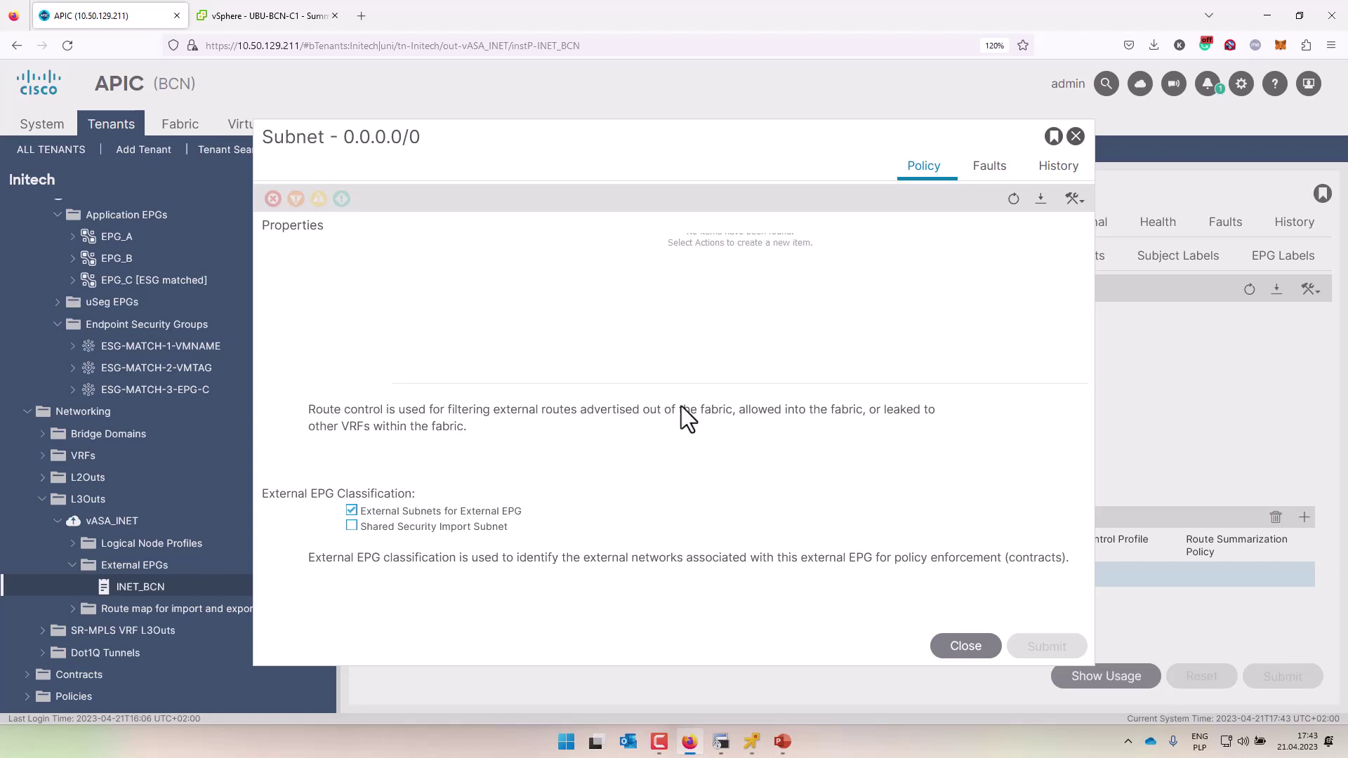
{"action": "left_click", "coordinate": [1076, 137]}
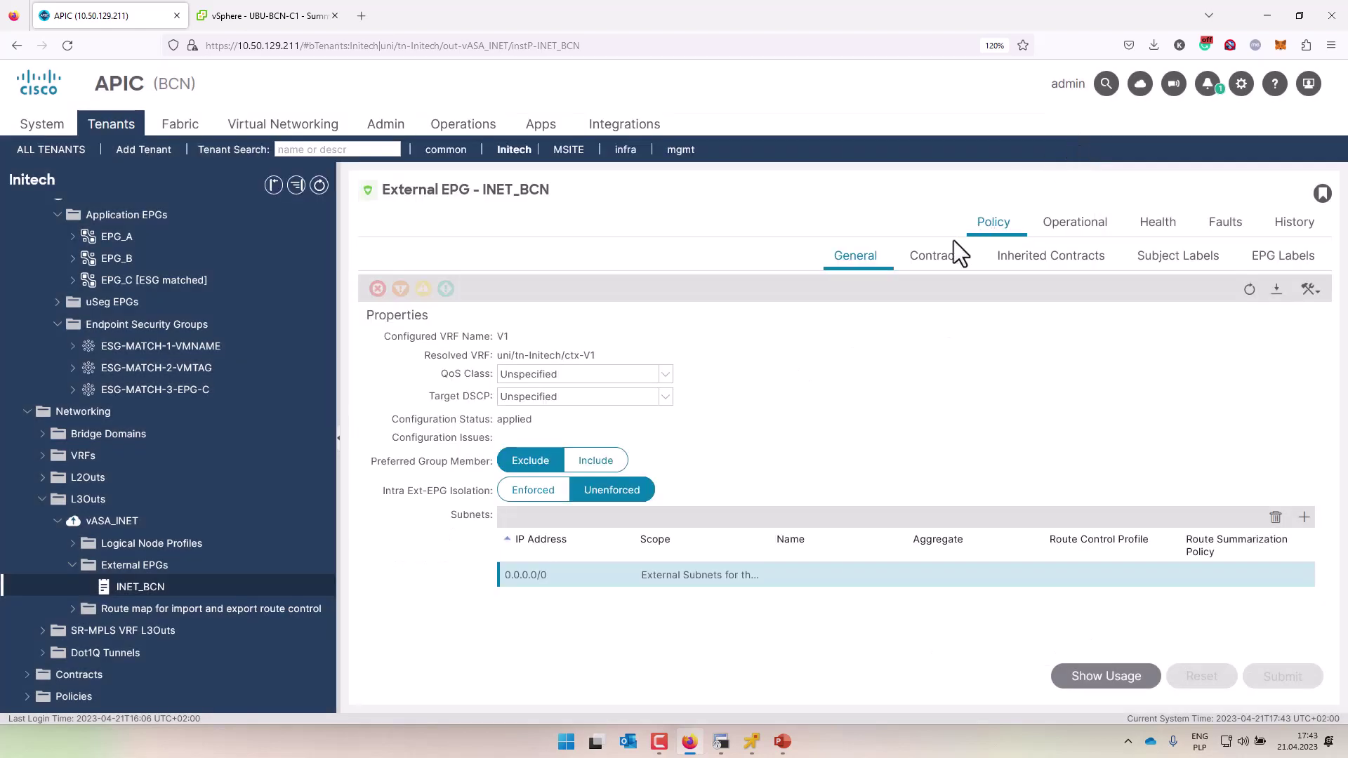
Step: View INET_BCN's contracts, then ESG-MATCH-3-EPG-C's contracts, showing INET consumed
{"action": "left_click", "coordinate": [945, 261]}
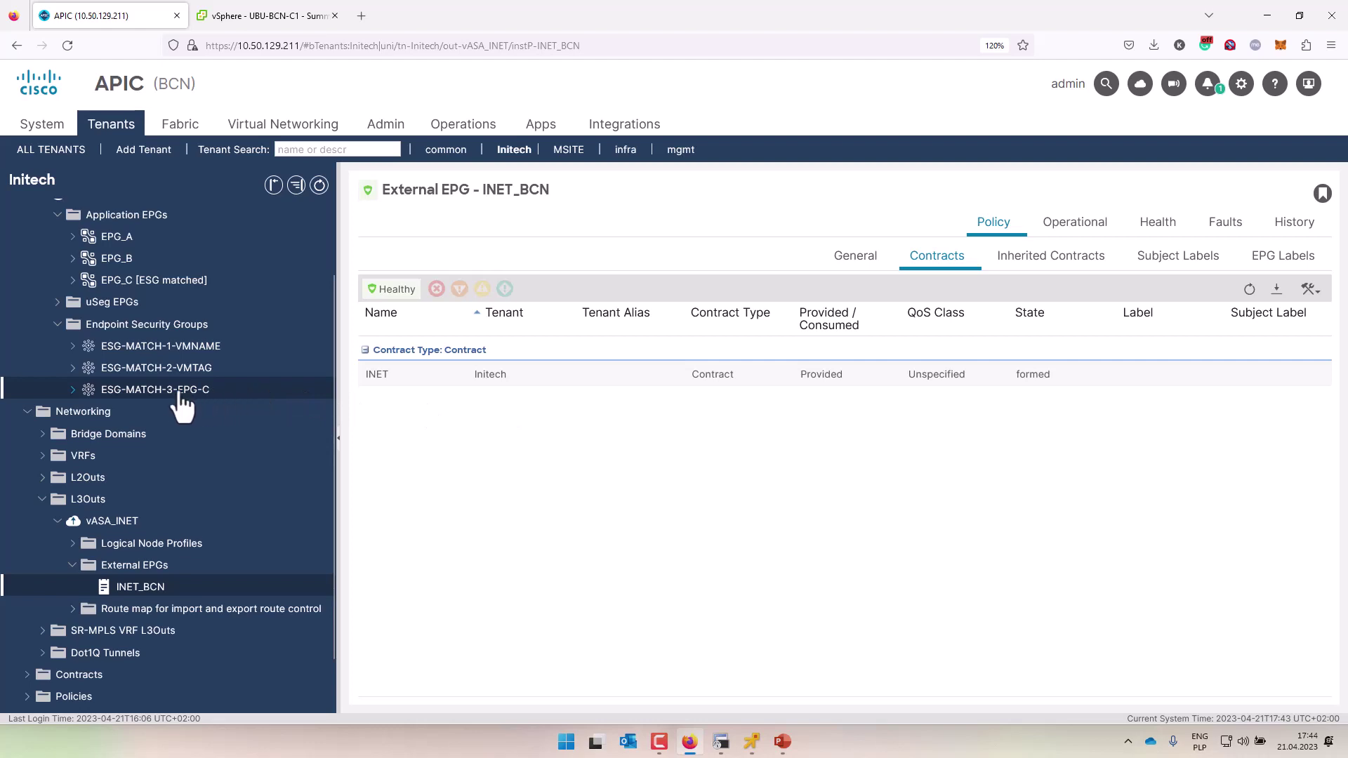
{"action": "left_click", "coordinate": [74, 390]}
{"action": "left_click", "coordinate": [124, 415]}
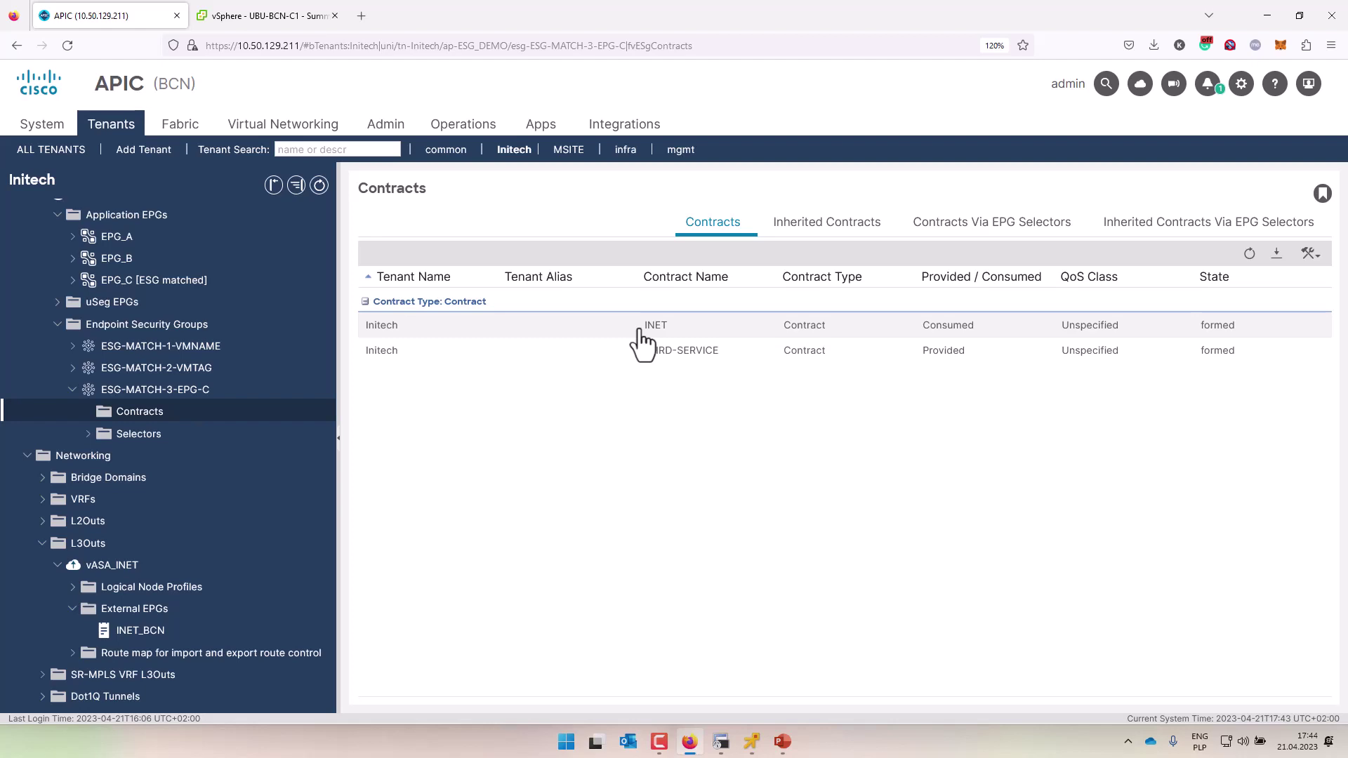
Step: Expand Bridge Domains > BD_C_172 > Subnets in the tenant tree
{"action": "left_click", "coordinate": [42, 478]}
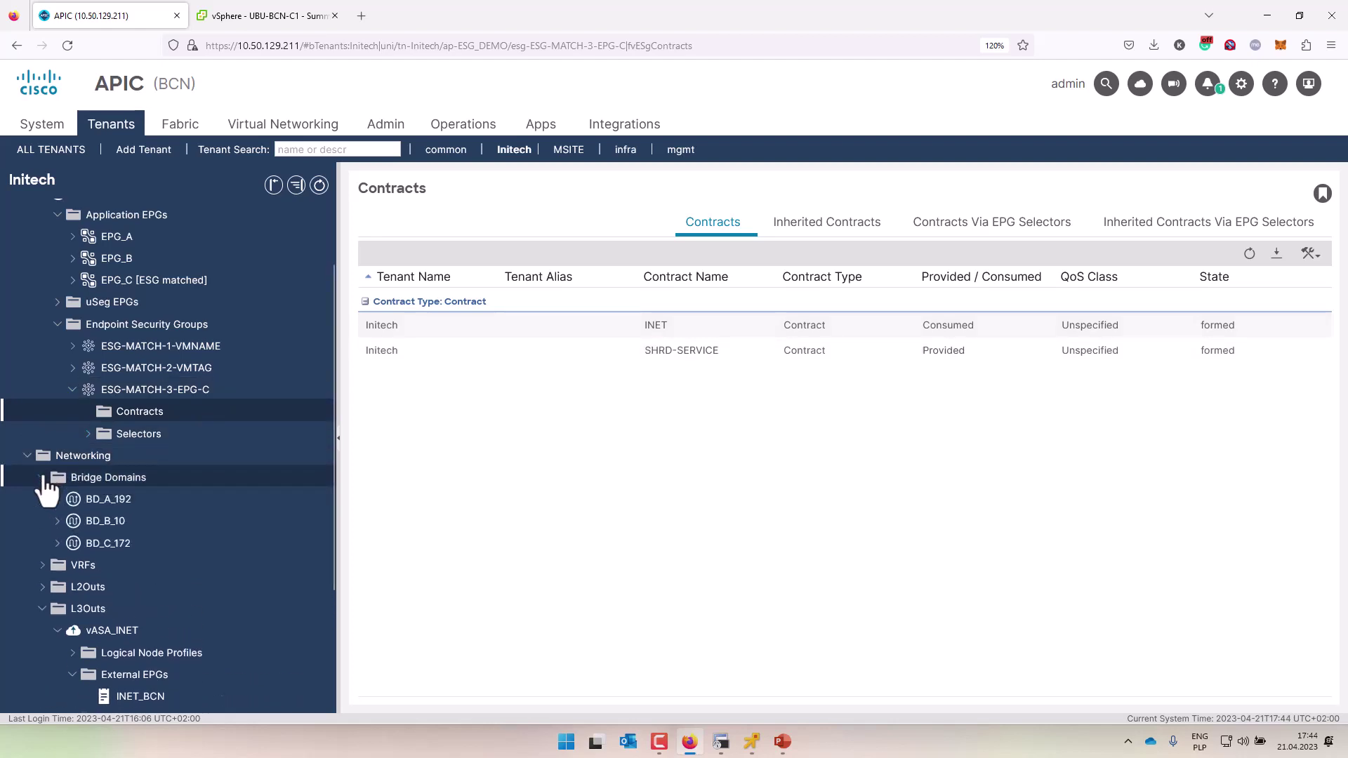
{"action": "left_click", "coordinate": [58, 543]}
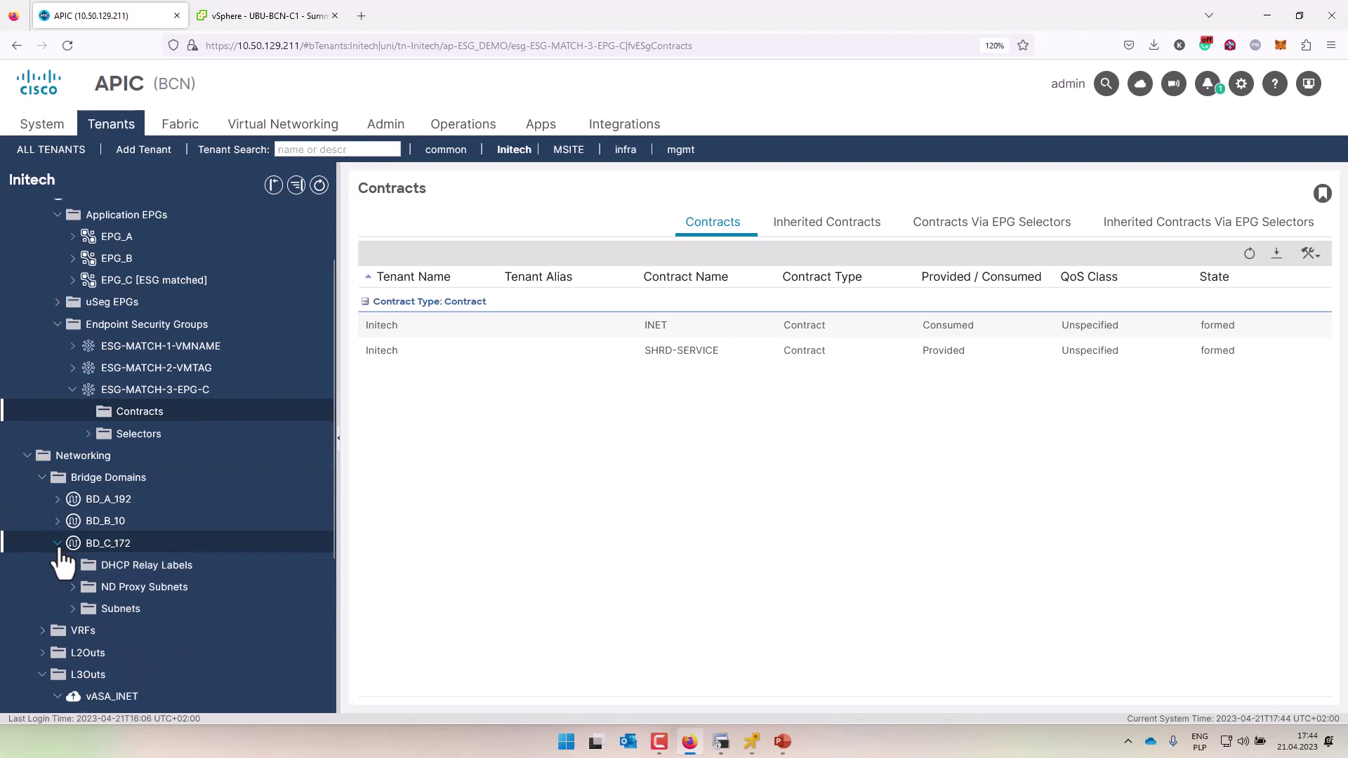
{"action": "left_click", "coordinate": [73, 609]}
Step: Open subnet 172.16.1.1/24 and expand the route map folder under vASA_INET
{"action": "left_click", "coordinate": [150, 631]}
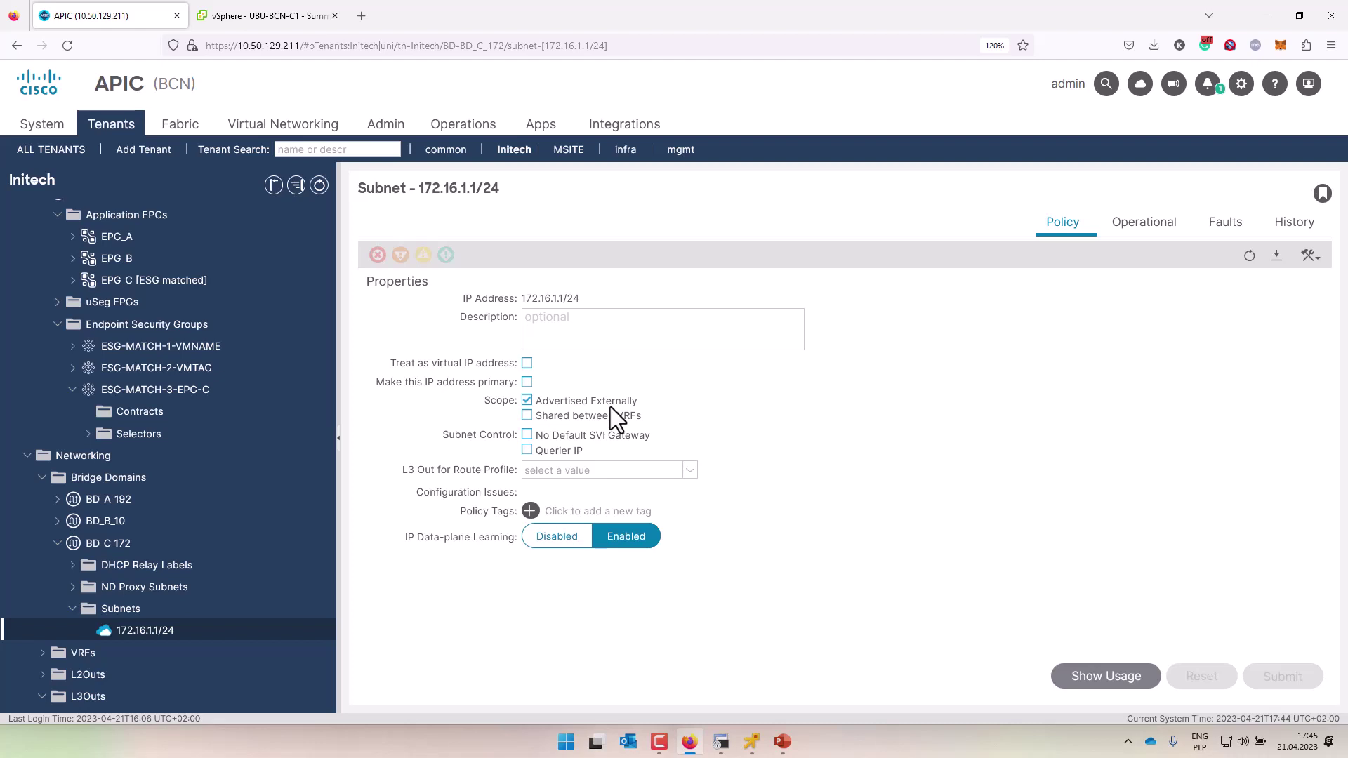
{"action": "left_click", "coordinate": [42, 479]}
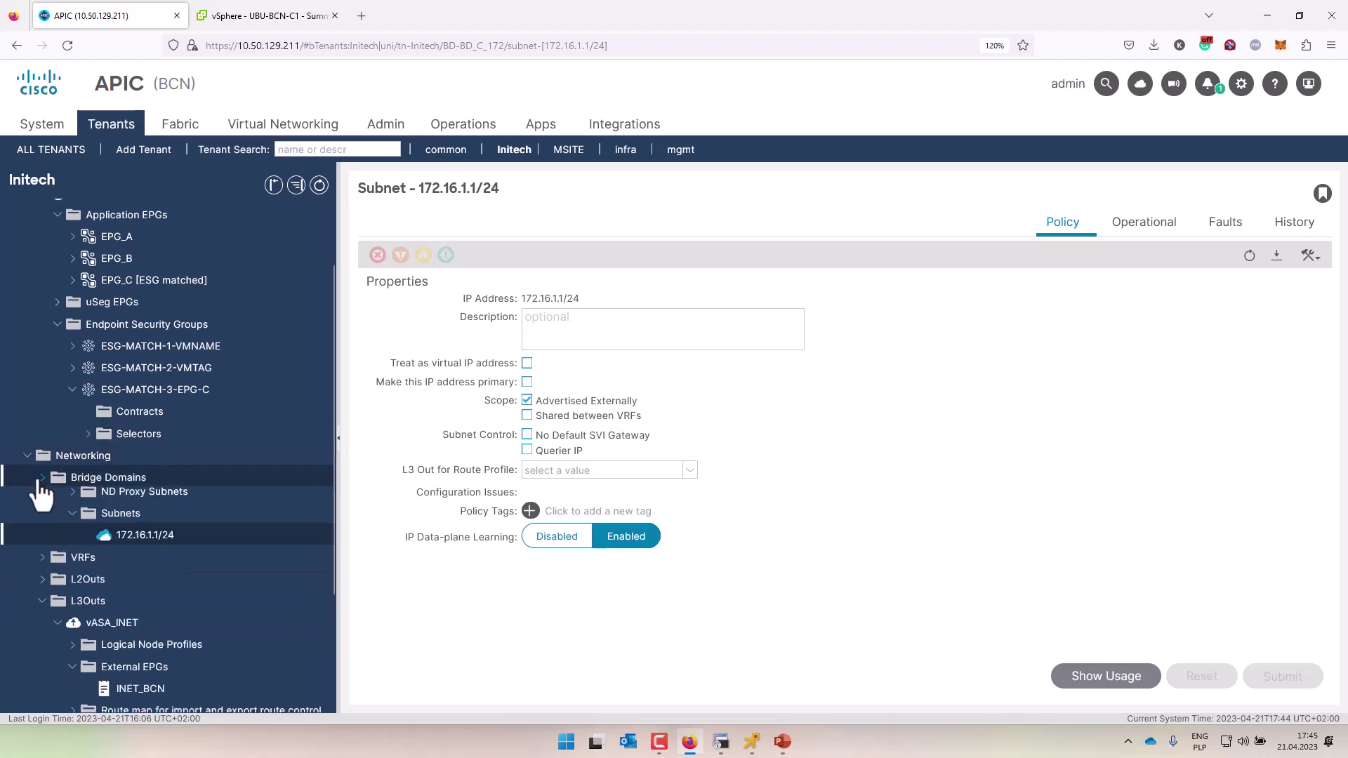
{"action": "scroll", "coordinate": [73, 632], "scroll_direction": "down", "scroll_amount": 2}
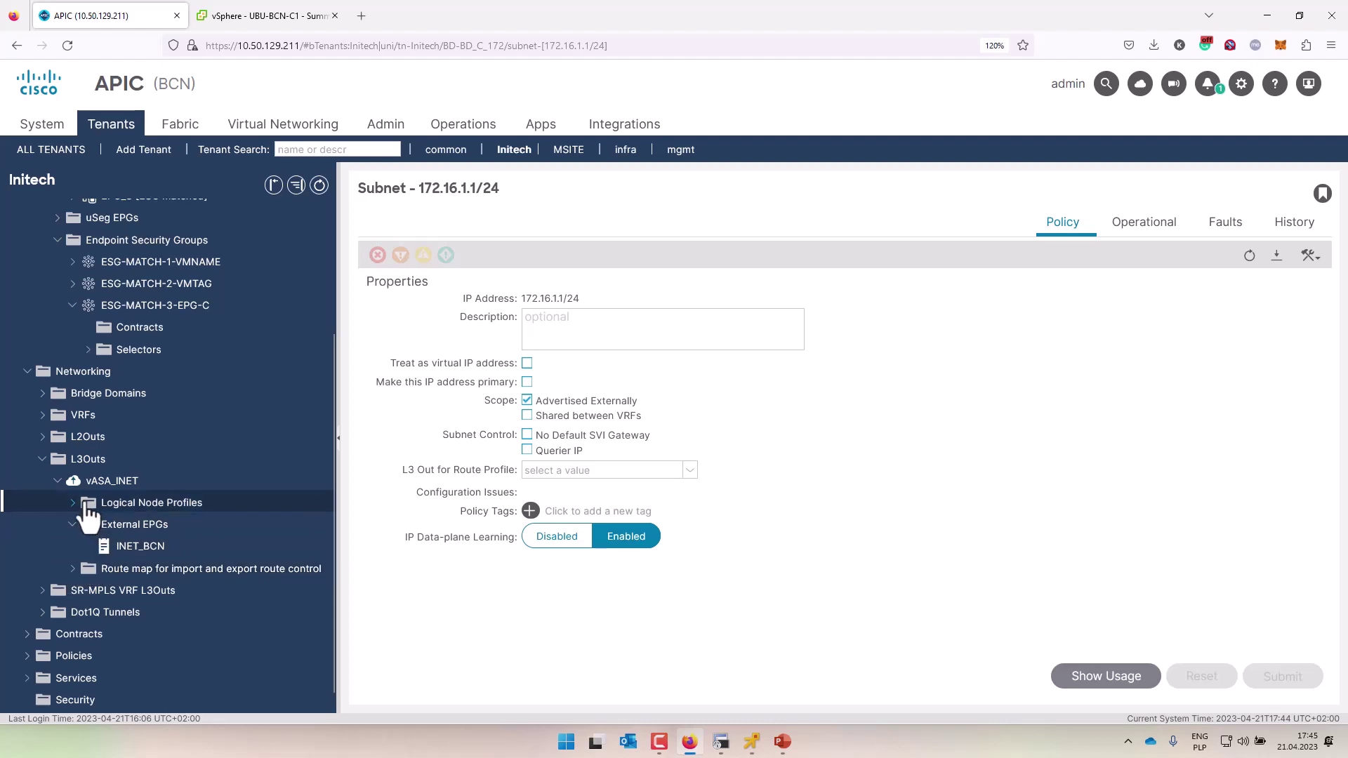
{"action": "left_click", "coordinate": [72, 570]}
Step: Open the default-export route map and its MATCH-BD-C context
{"action": "left_click", "coordinate": [149, 591]}
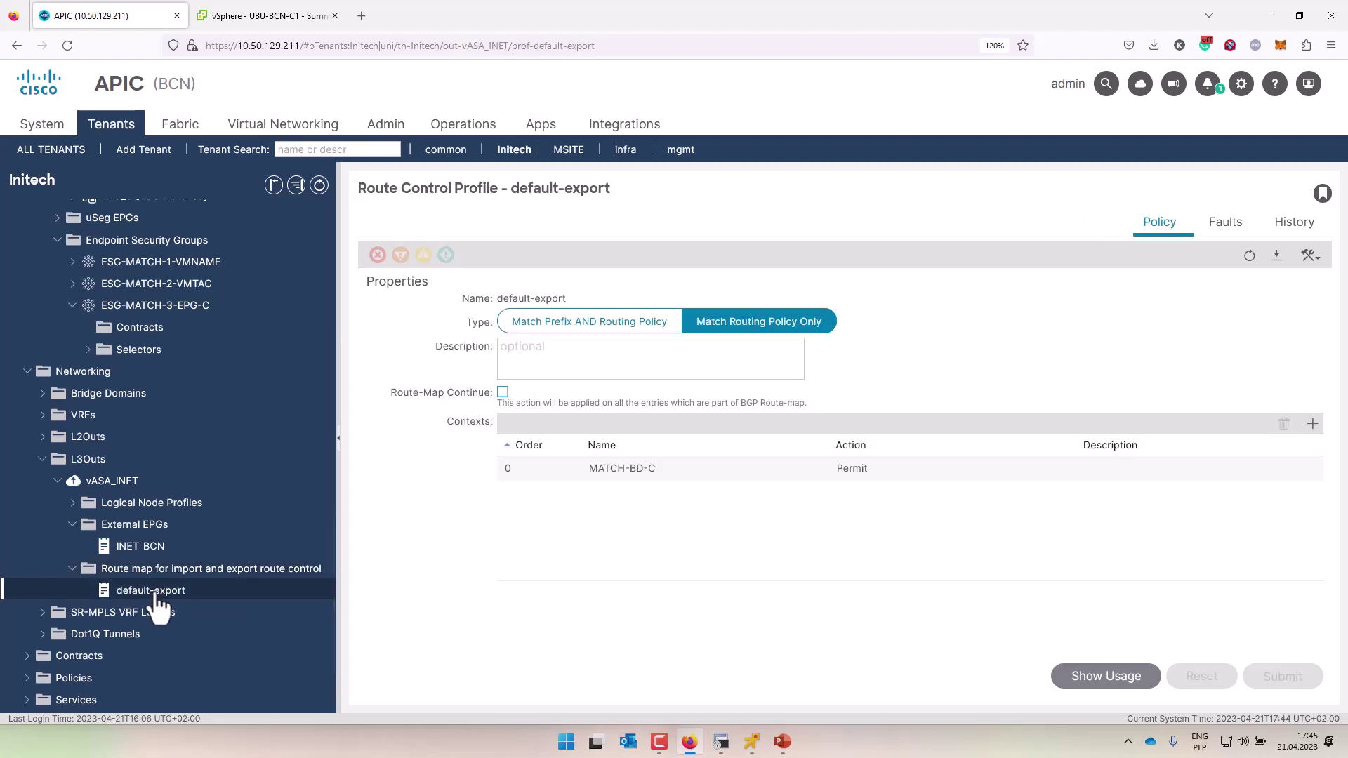
{"action": "left_click", "coordinate": [637, 475]}
{"action": "double_click", "coordinate": [639, 475]}
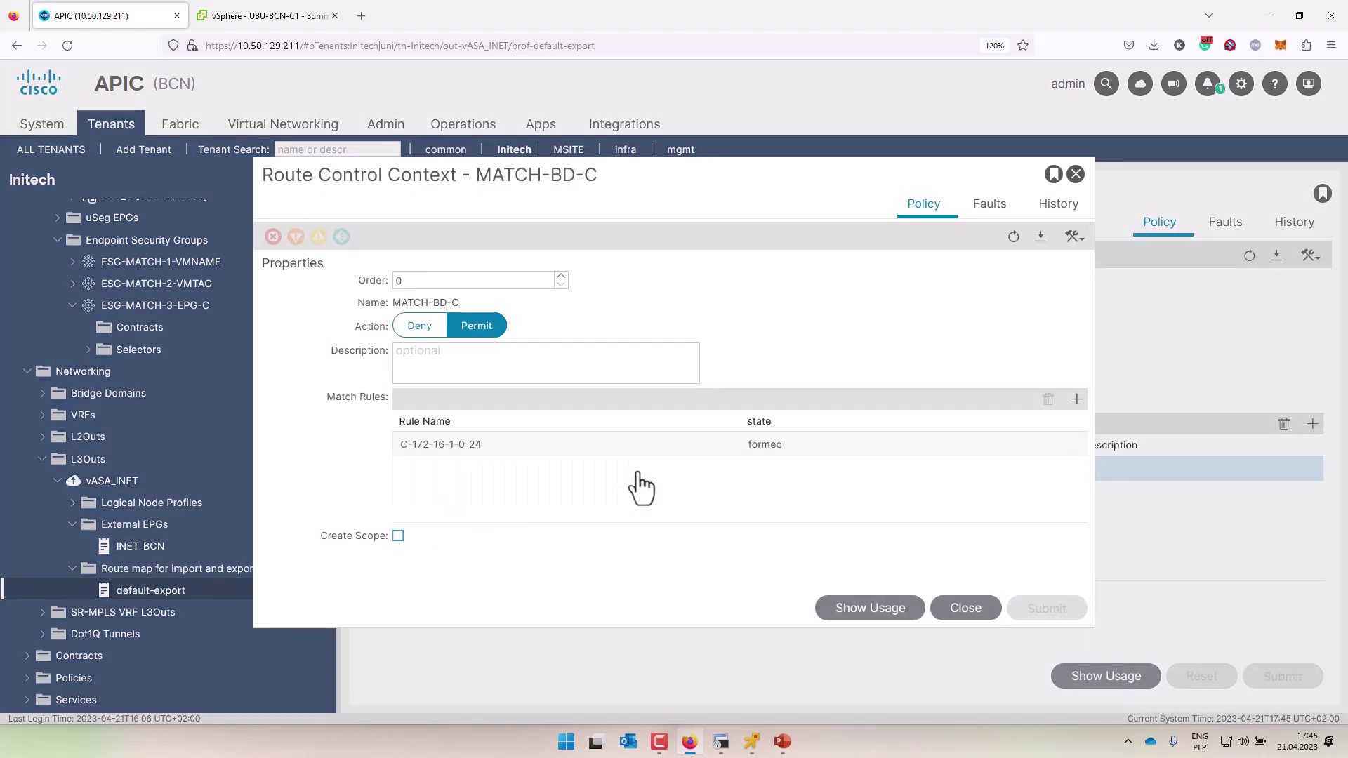
Step: Confirm rule C-172-16-1-0_24 matches 172.16.1.0/24, close the dialogs, and switch to ASAv-Initech
{"action": "left_click", "coordinate": [450, 445]}
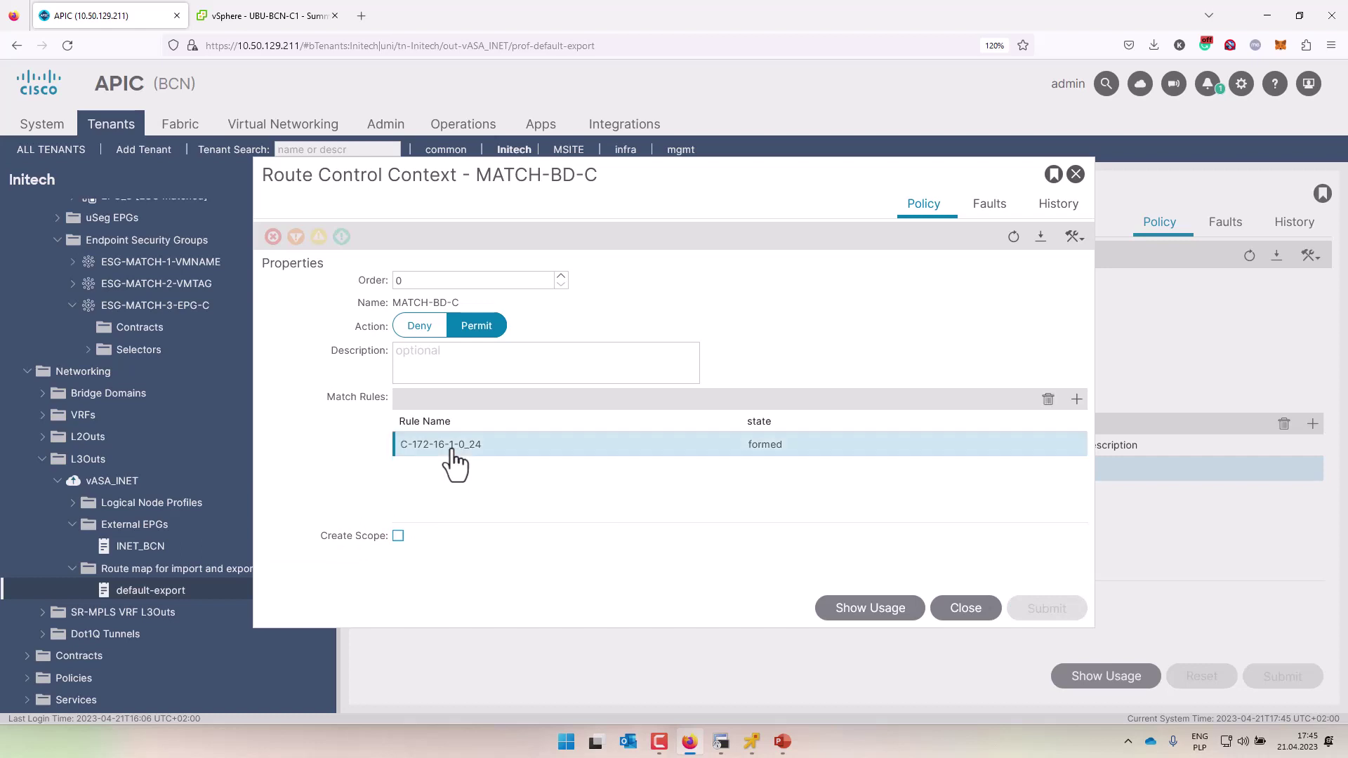
{"action": "double_click", "coordinate": [452, 450]}
{"action": "scroll", "coordinate": [537, 446], "scroll_direction": "down", "scroll_amount": 5}
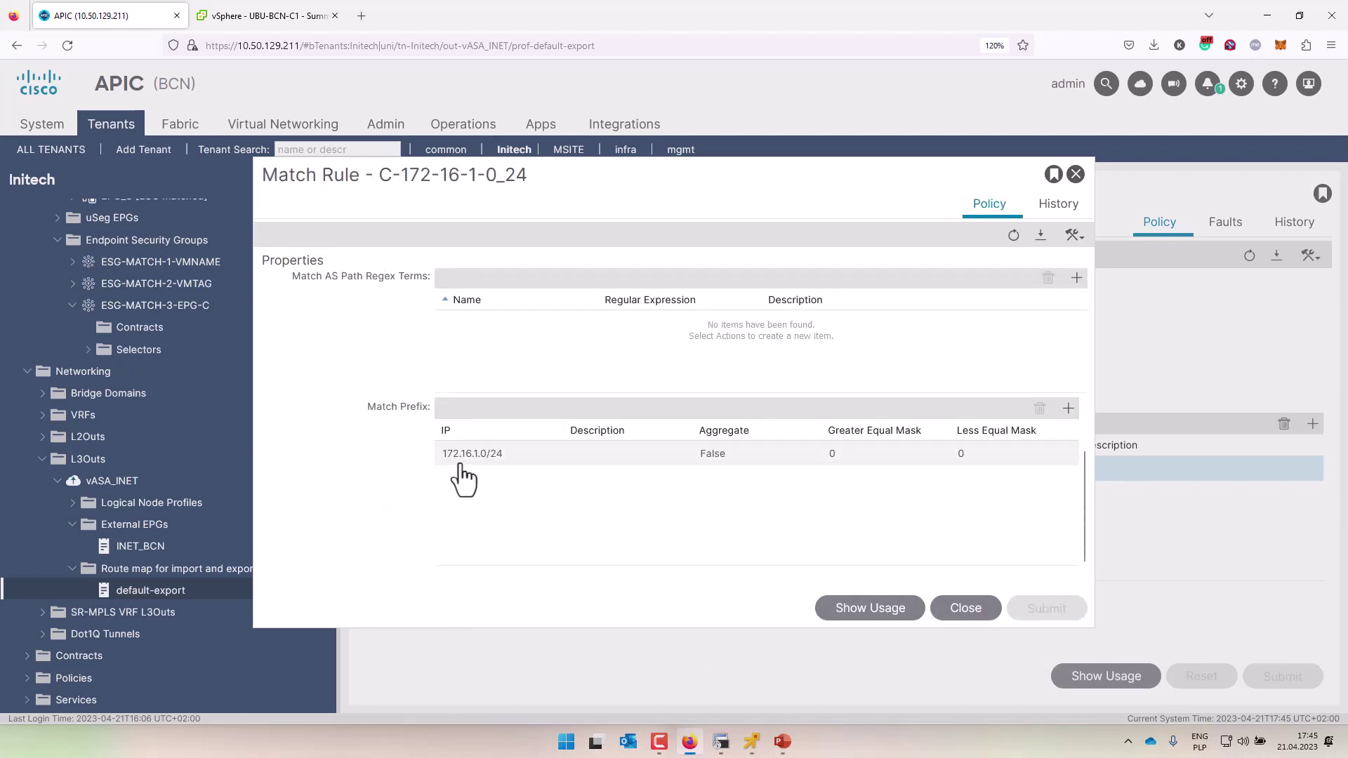
{"action": "left_click", "coordinate": [956, 609]}
{"action": "left_click", "coordinate": [948, 610]}
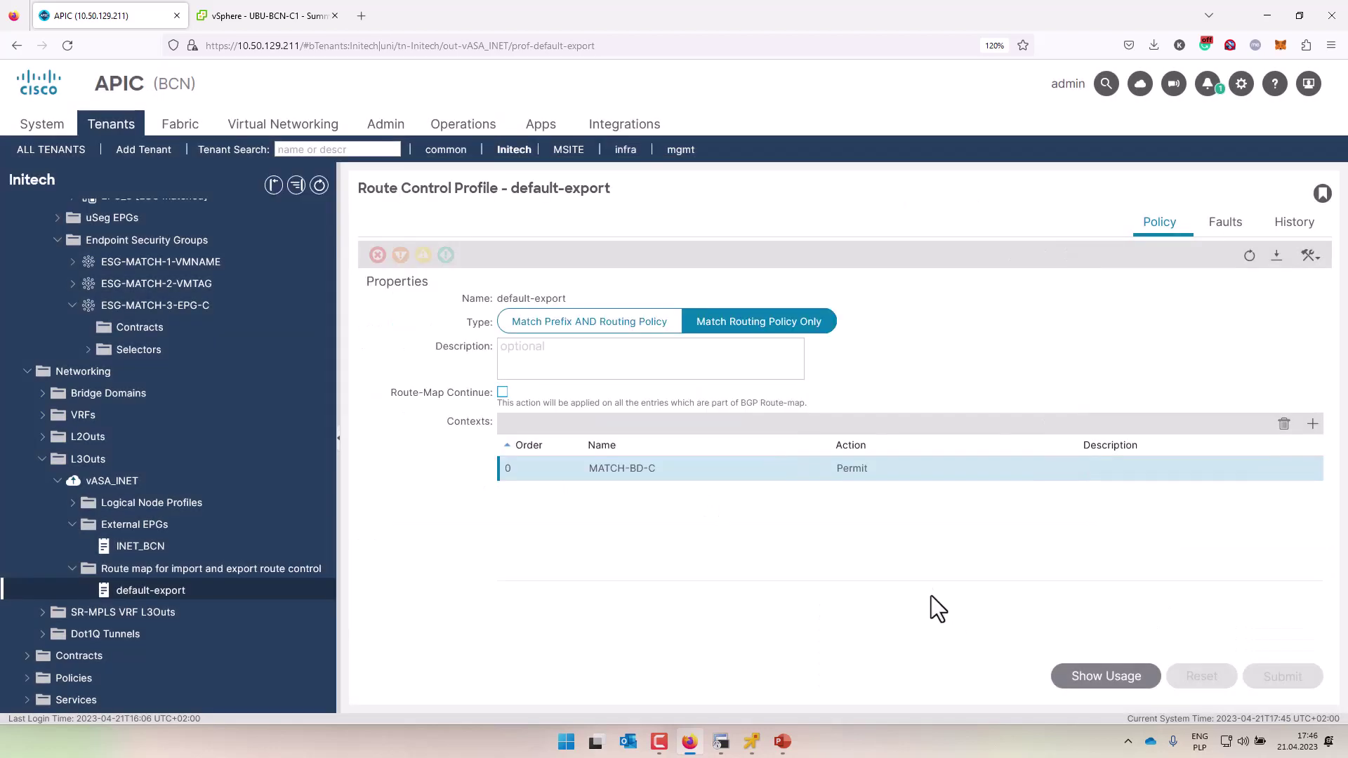
{"action": "left_click", "coordinate": [720, 738]}
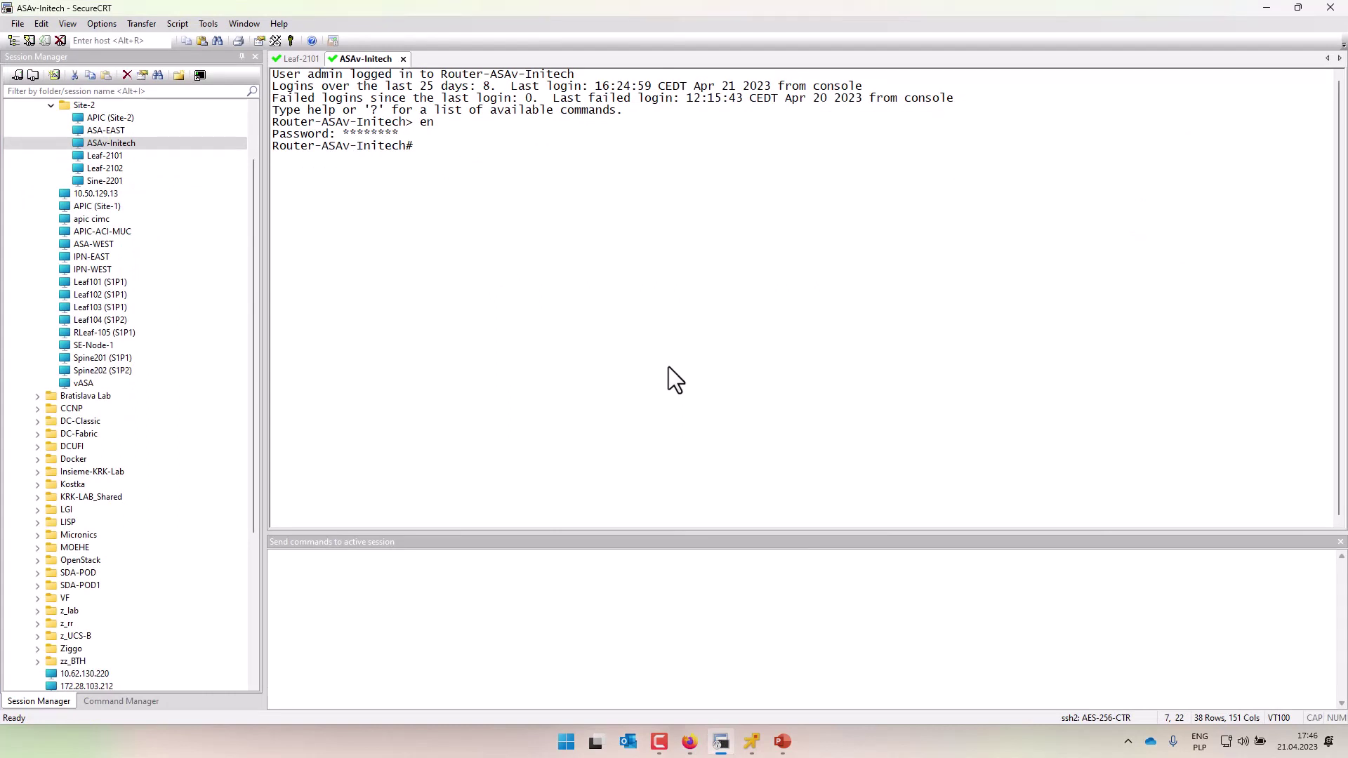
Step: Run 'show route bgp' on the ASAv-Initech router
{"action": "type", "text": "show route brg"}
{"action": "key", "text": "BackSpace"}
{"action": "key", "text": "BackSpace"}
{"action": "type", "text": "gp"}
{"action": "key", "text": "Return"}
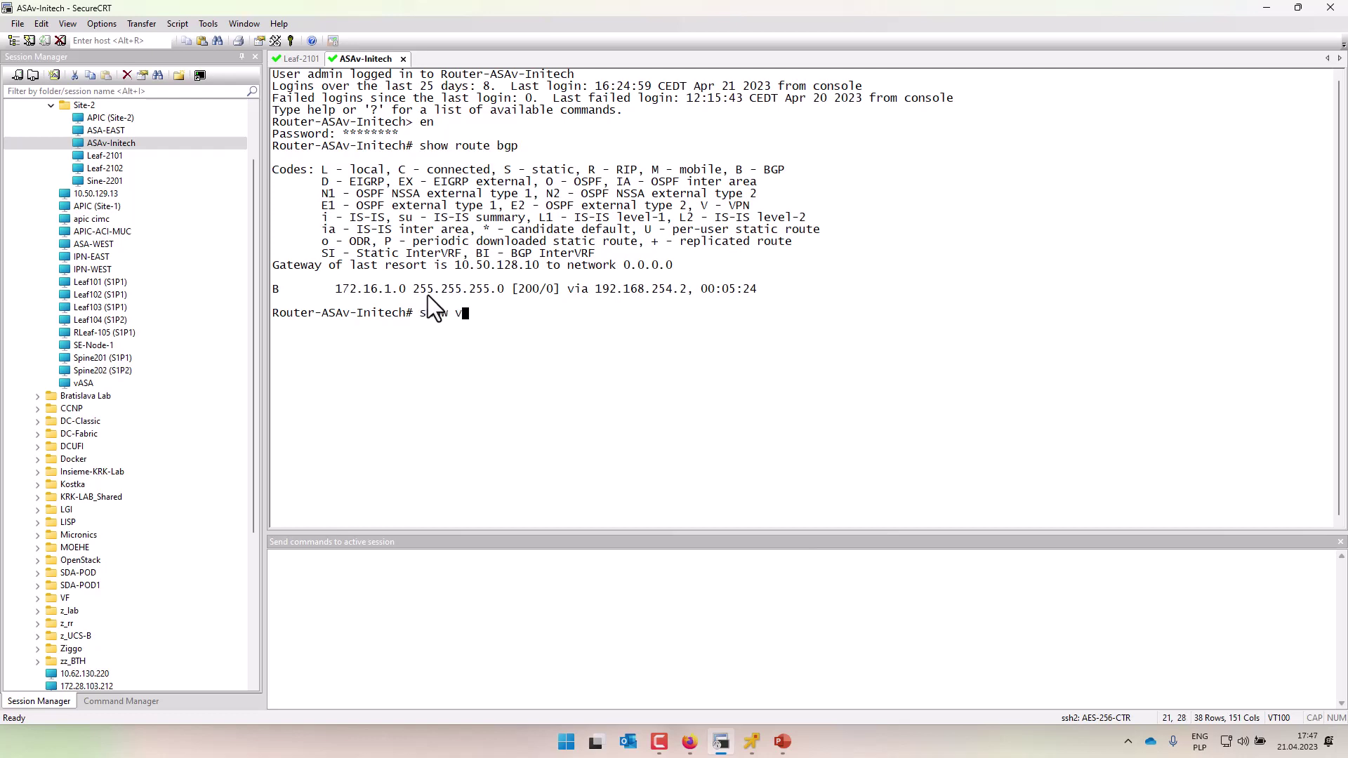
Step: Run 'show bgp summary', then enter 'show ip bgp summary vrf Initech:V1' on Leaf-2101
{"action": "key", "text": "BackSpace"}
{"action": "type", "text": "bgp summar"}
{"action": "key", "text": "Tab"}
{"action": "key", "text": "Return"}
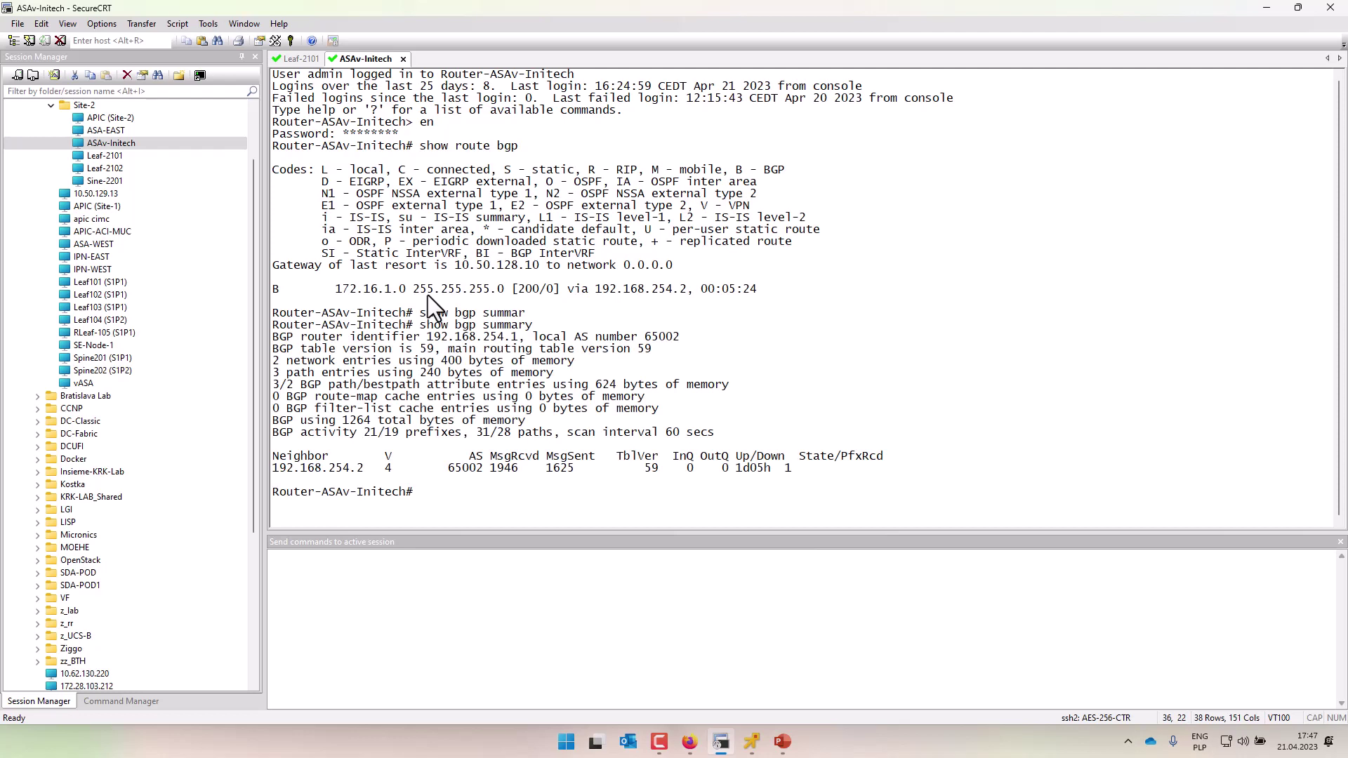
{"action": "left_click", "coordinate": [299, 58]}
{"action": "type", "text": "sh"}
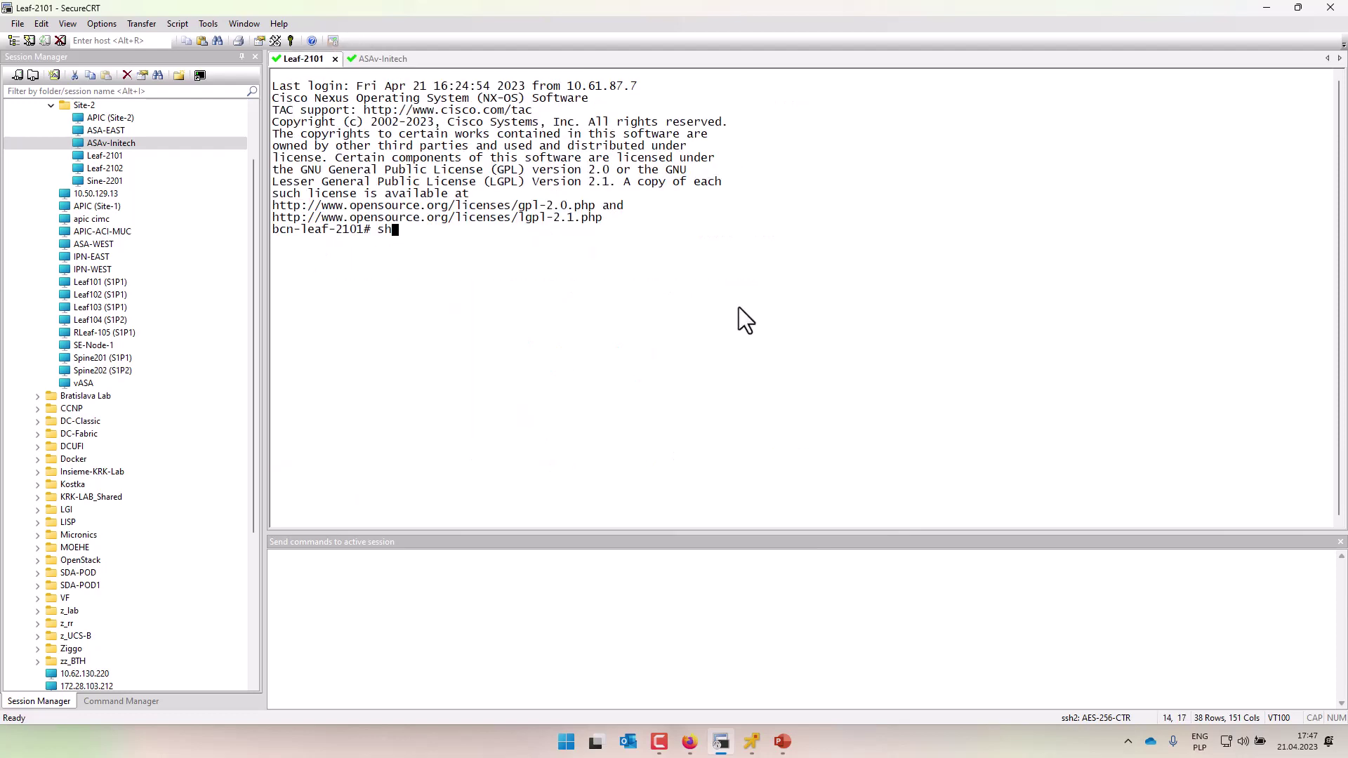
{"action": "type", "text": "ow ip bgp summary vrf Initech:V1"}
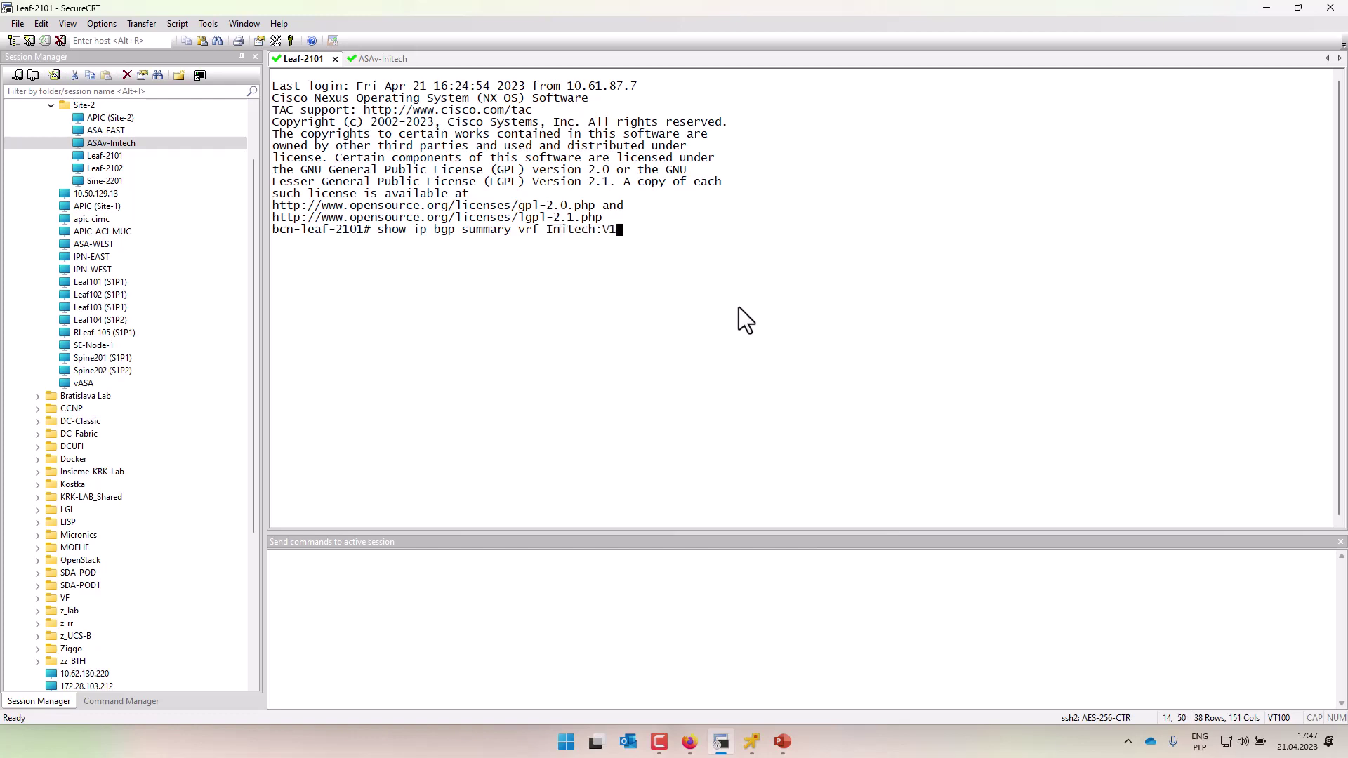
Step: Run the Initech:V1 BGP summary and 'show ip route vrf Initech:V1', then enter 'ping 8.8.8.8' on host A1
{"action": "key", "text": "Return"}
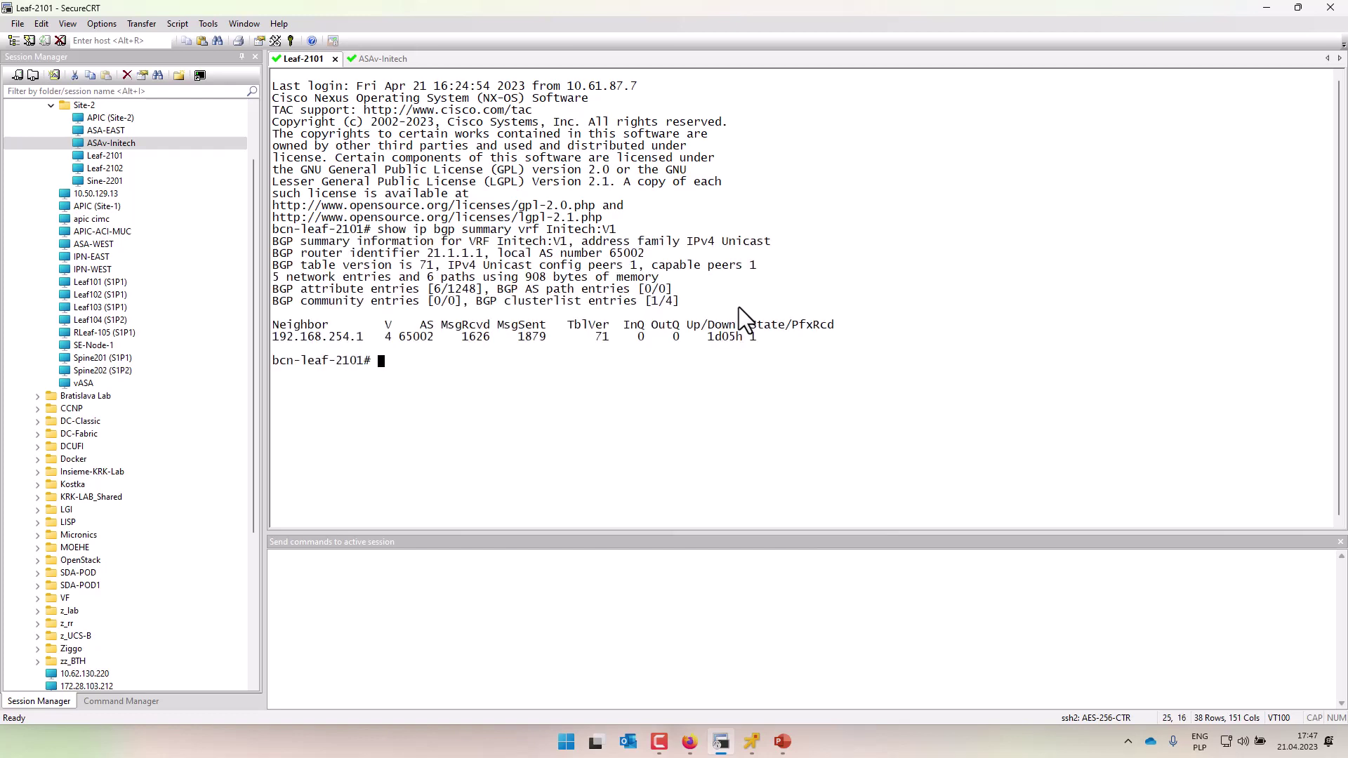
{"action": "type", "text": "show ip route "}
{"action": "type", "text": "vrf Initech"}
{"action": "type", "text": ":V"}
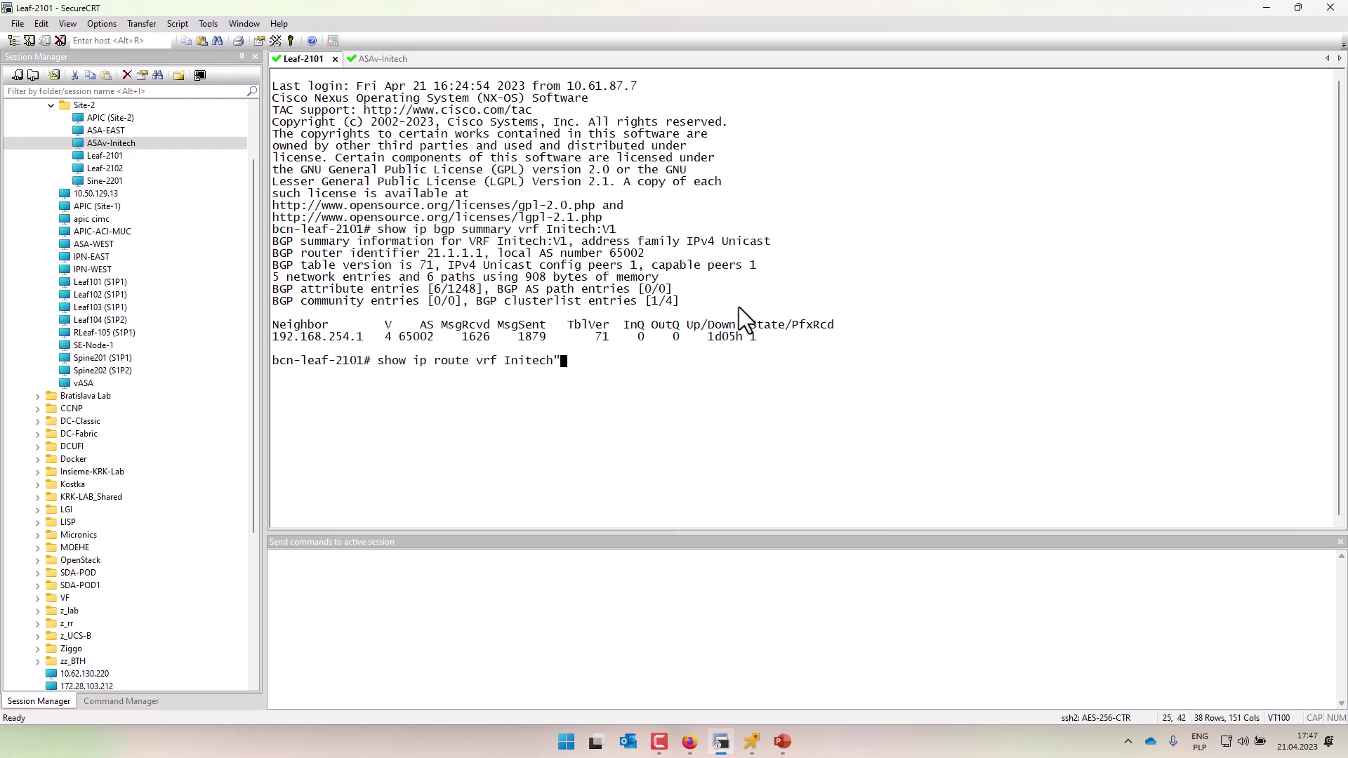
{"action": "type", "text": "1"}
{"action": "key", "text": "Return"}
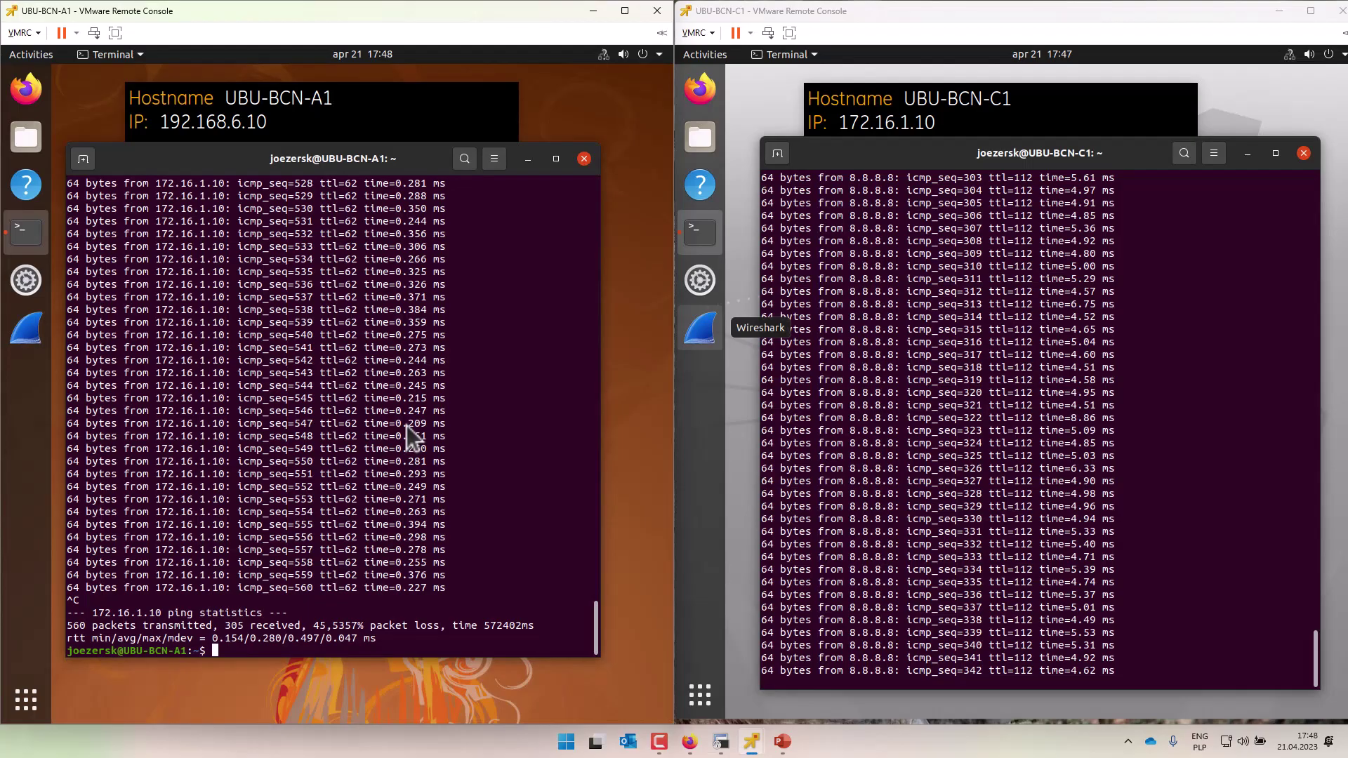
{"action": "key", "text": "Return"}
{"action": "key", "text": "Return"}
{"action": "key", "text": "Return"}
{"action": "key", "text": "Return"}
{"action": "type", "text": "ping 8.8.8.8"}
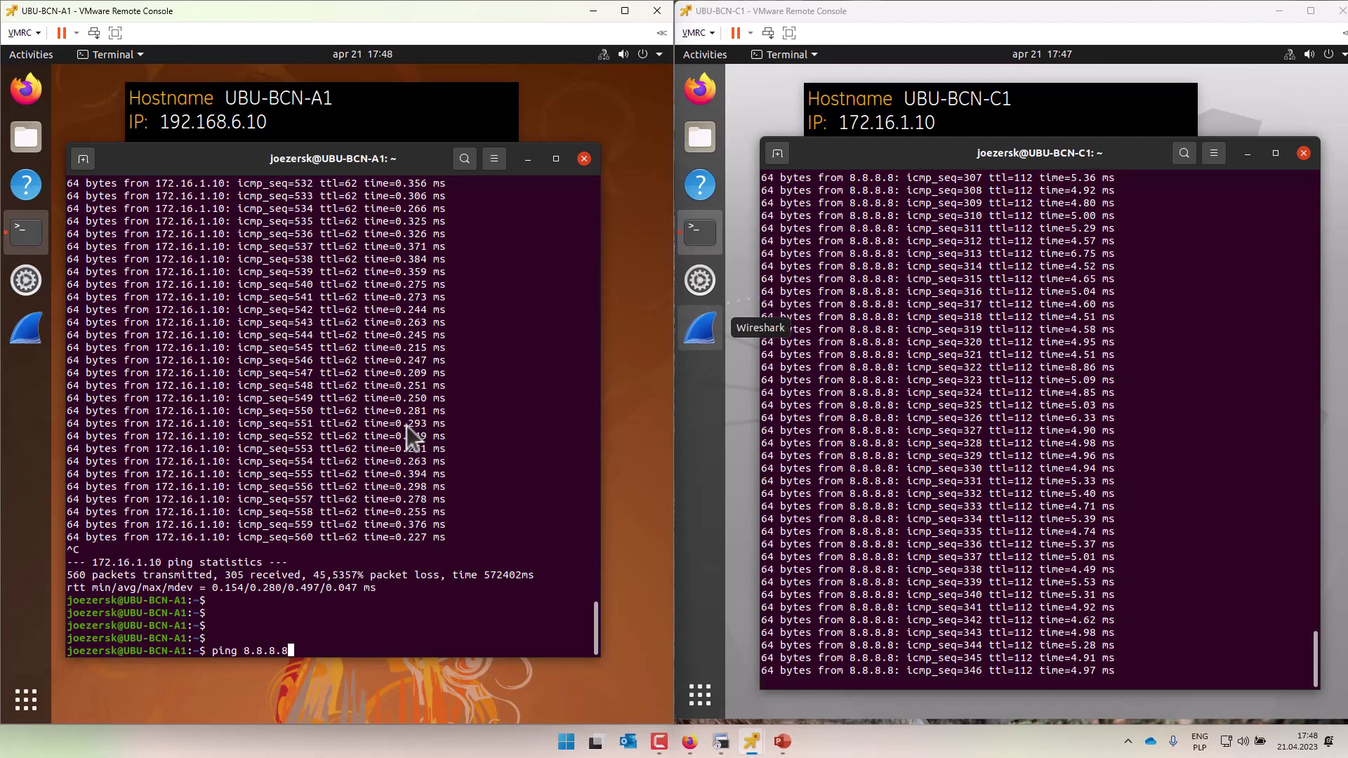
Step: Start pinging 8.8.8.8 from UBU-BCN-A1, check the ASAv terminal, and return to APIC
{"action": "key", "text": "Return"}
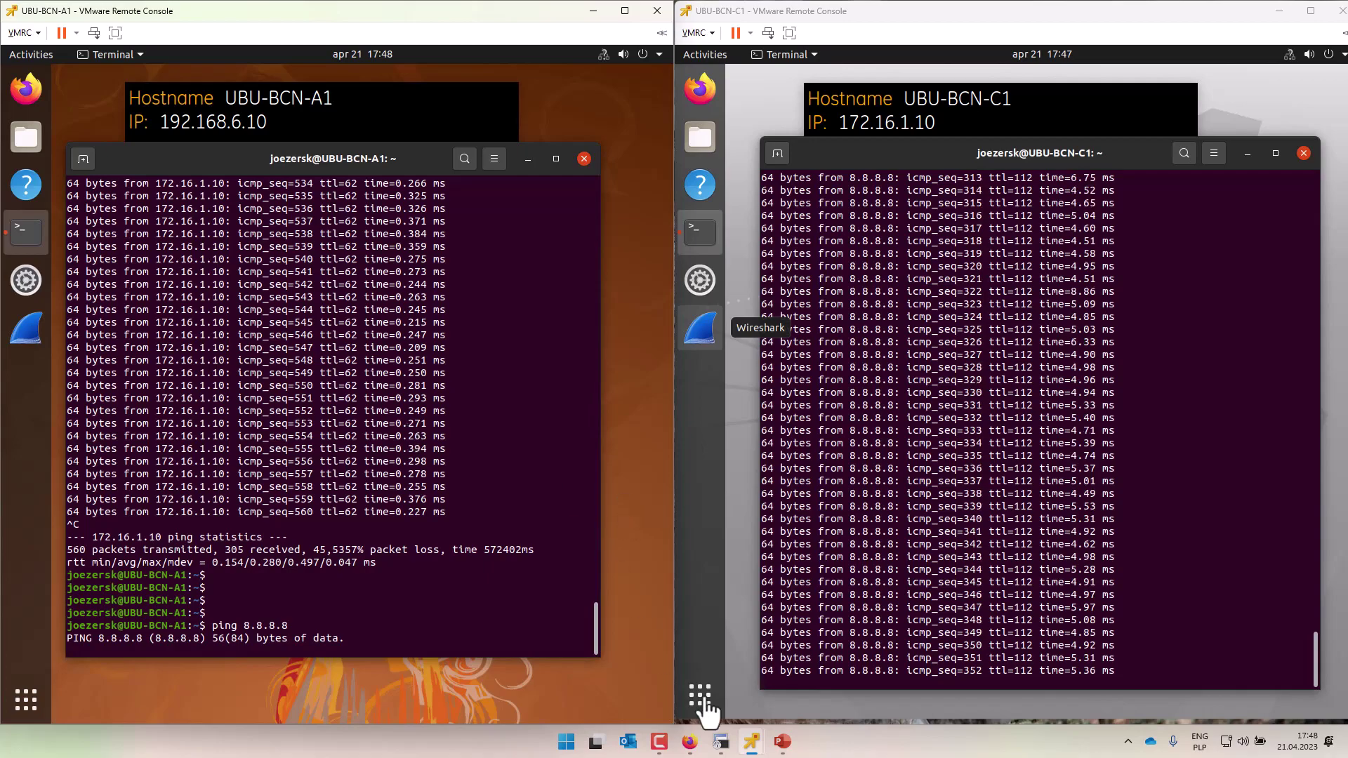
{"action": "left_click", "coordinate": [721, 741]}
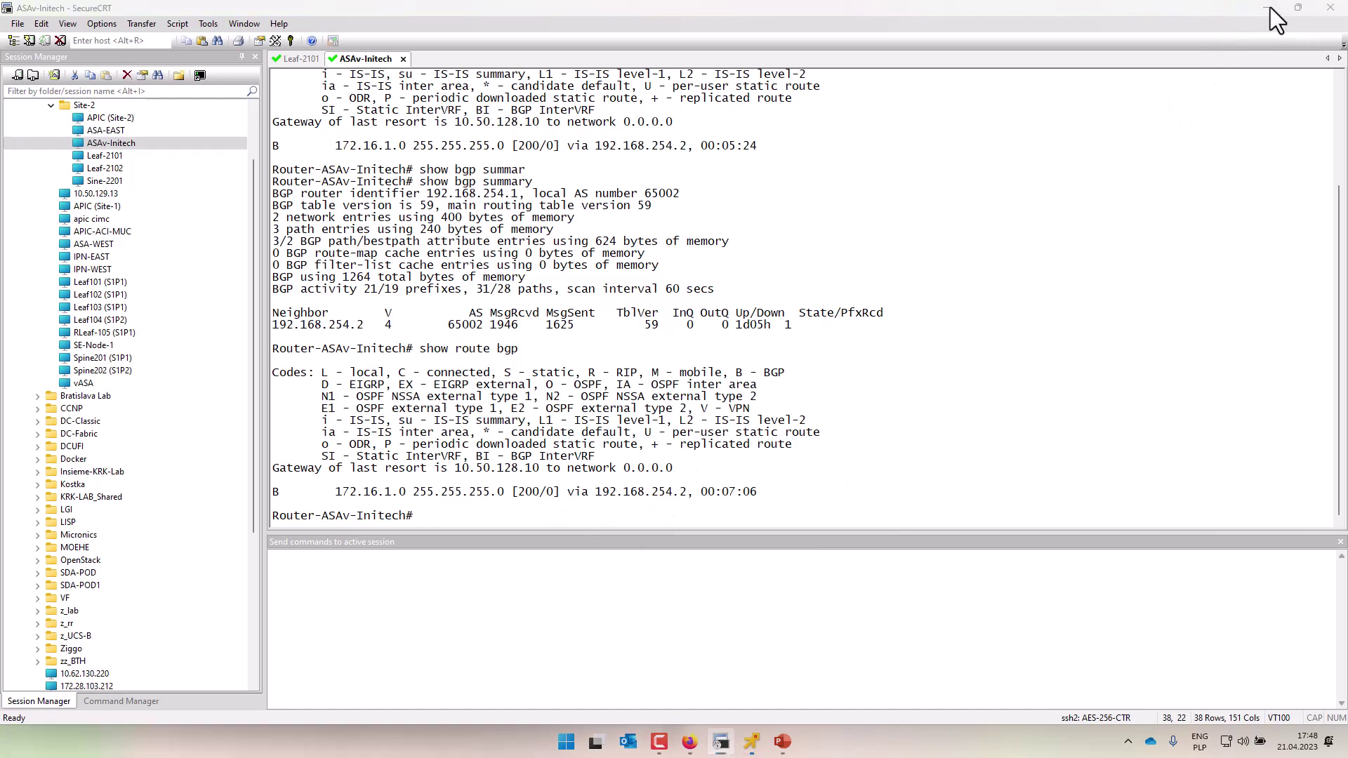
{"action": "left_click", "coordinate": [692, 743]}
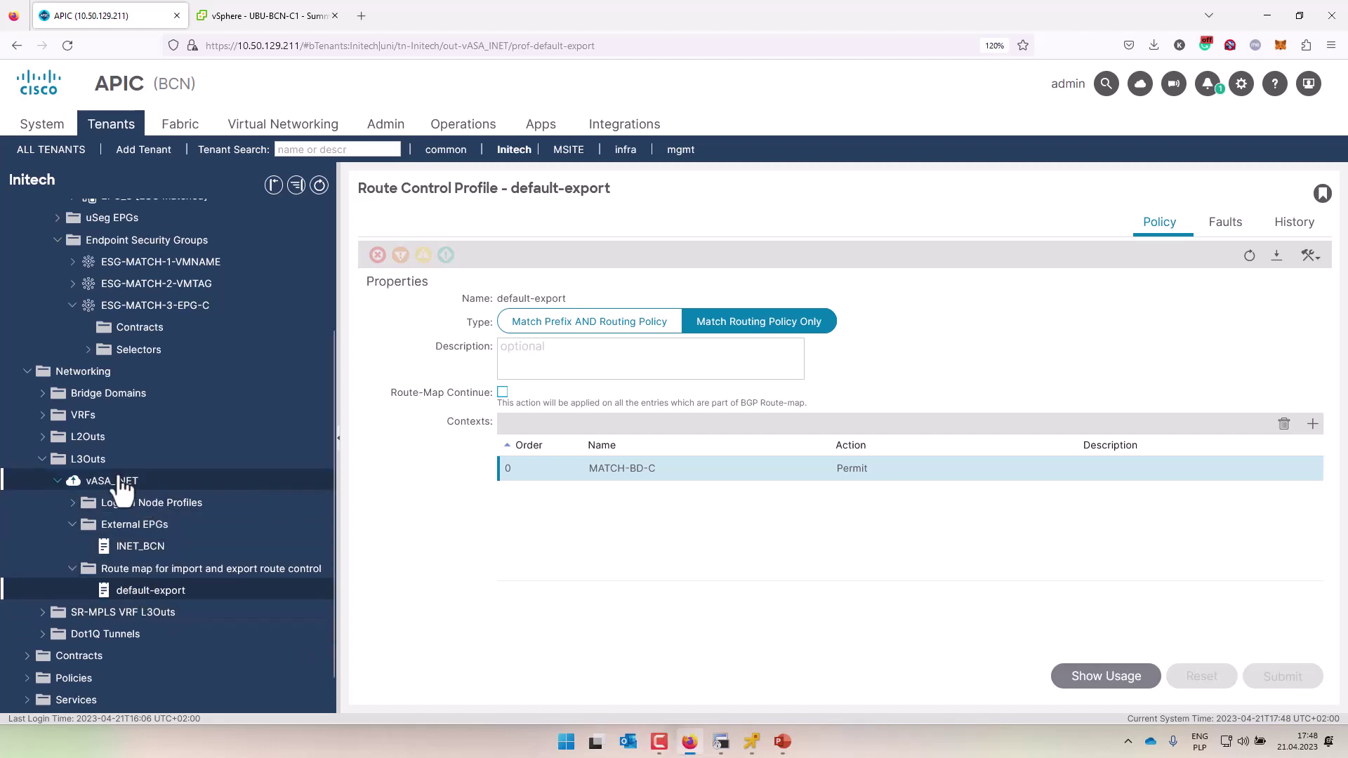
Step: Inspect subnet 192.168.6.1/24 under bridge domain BD_A_192
{"action": "left_click", "coordinate": [43, 395]}
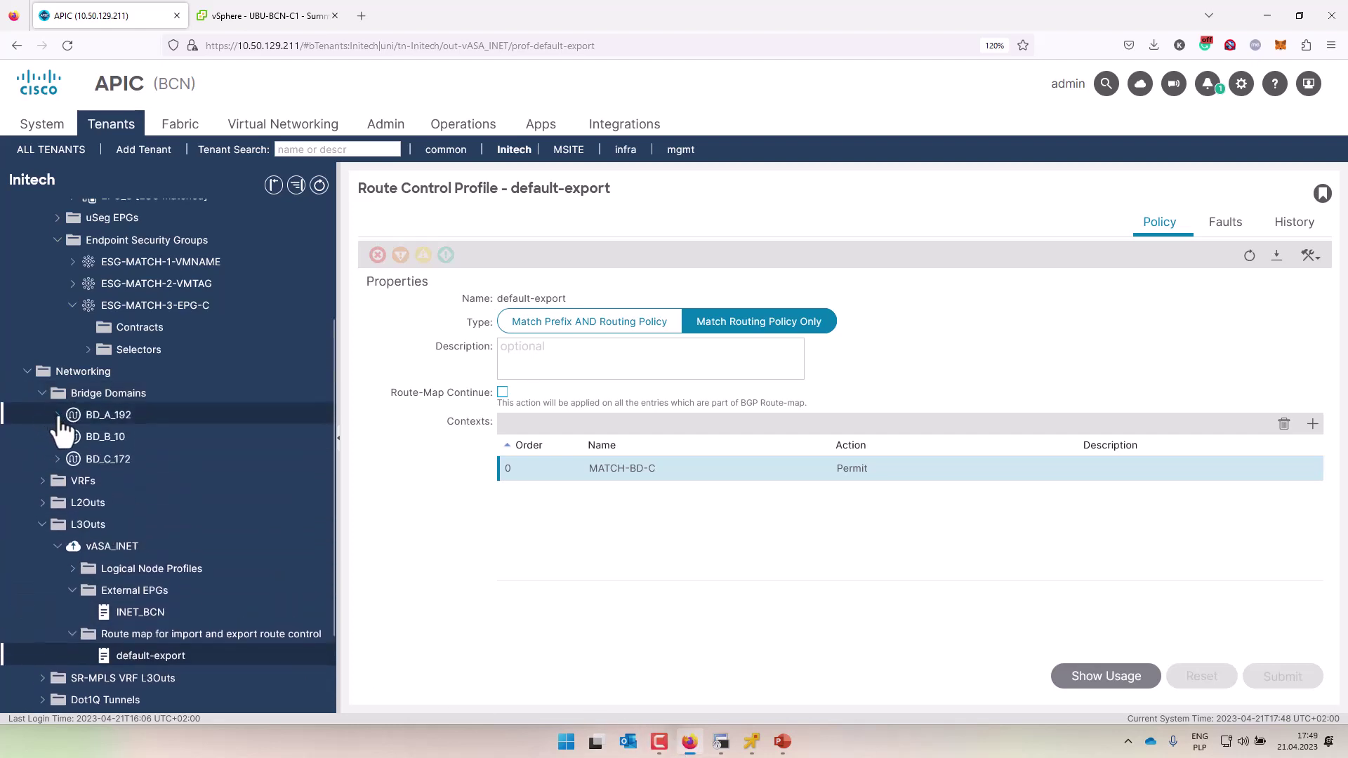
{"action": "left_click", "coordinate": [58, 416]}
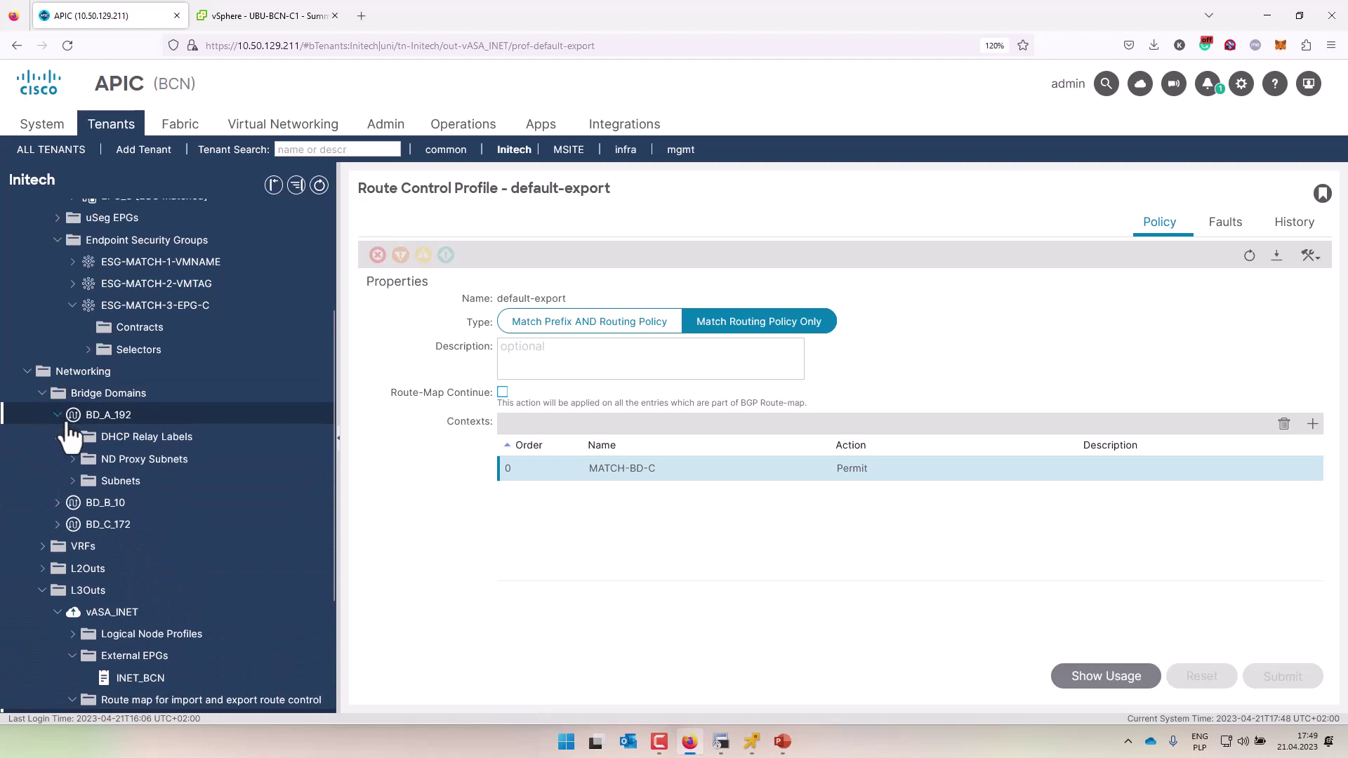
{"action": "left_click", "coordinate": [72, 481]}
{"action": "left_click", "coordinate": [98, 500]}
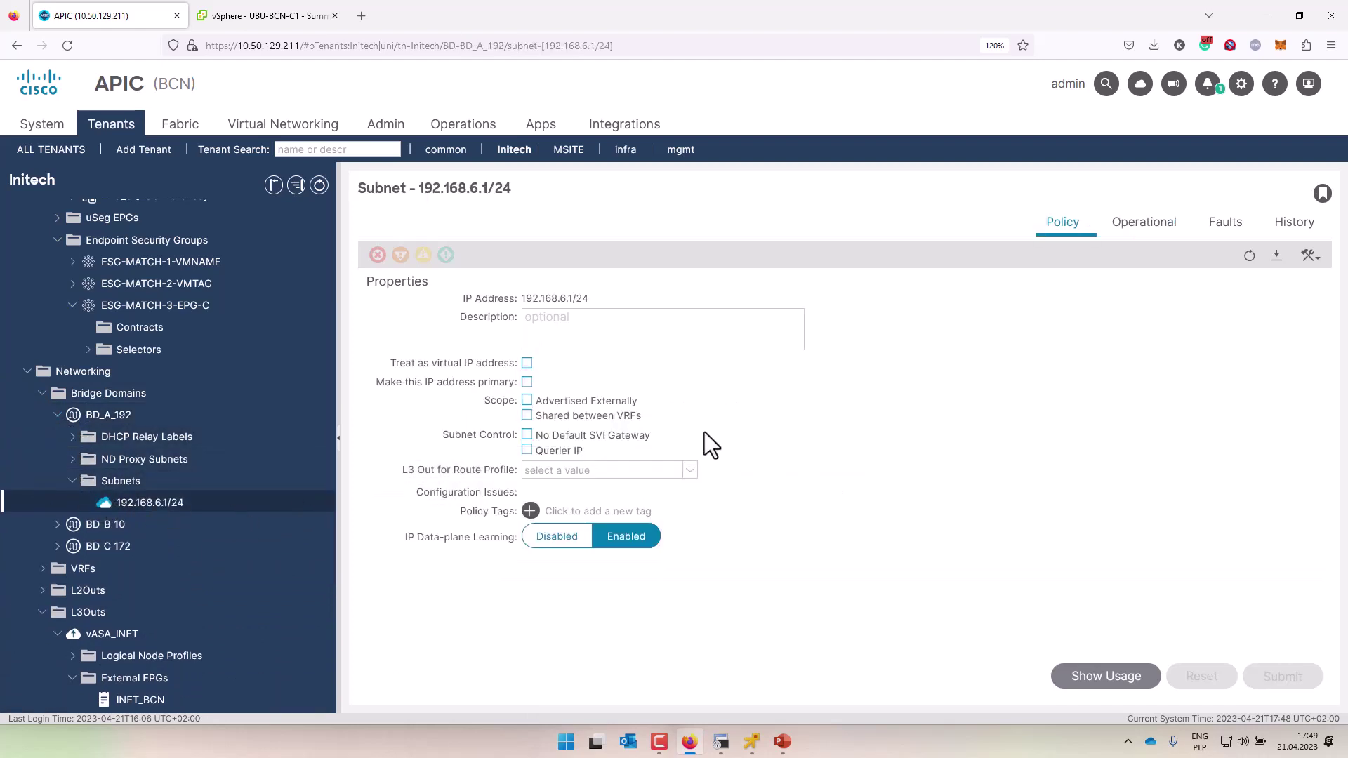
{"action": "left_click", "coordinate": [45, 394]}
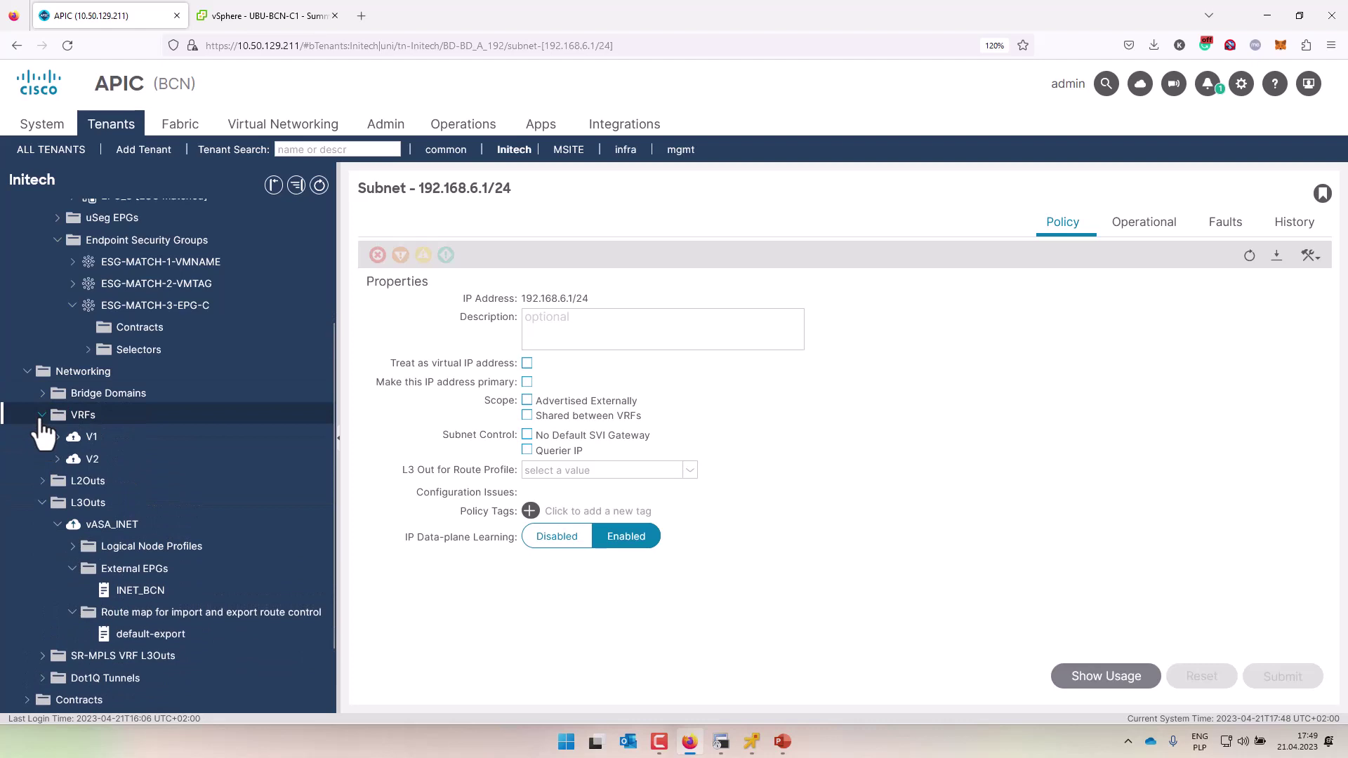
Step: Set Allow L3Out Advertisement to True on V2's leaked subnet 192.168.6.0/24 and submit
{"action": "left_click", "coordinate": [58, 460]}
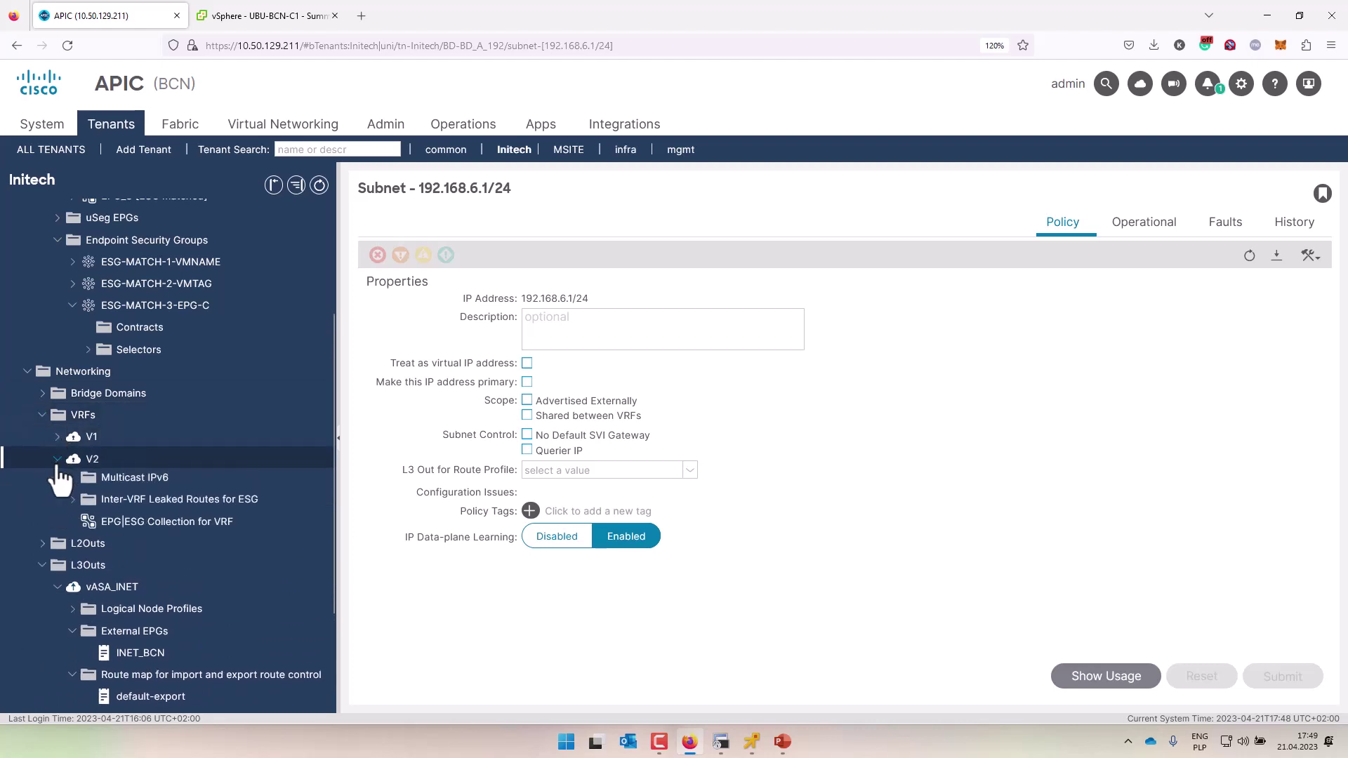
{"action": "left_click", "coordinate": [72, 525]}
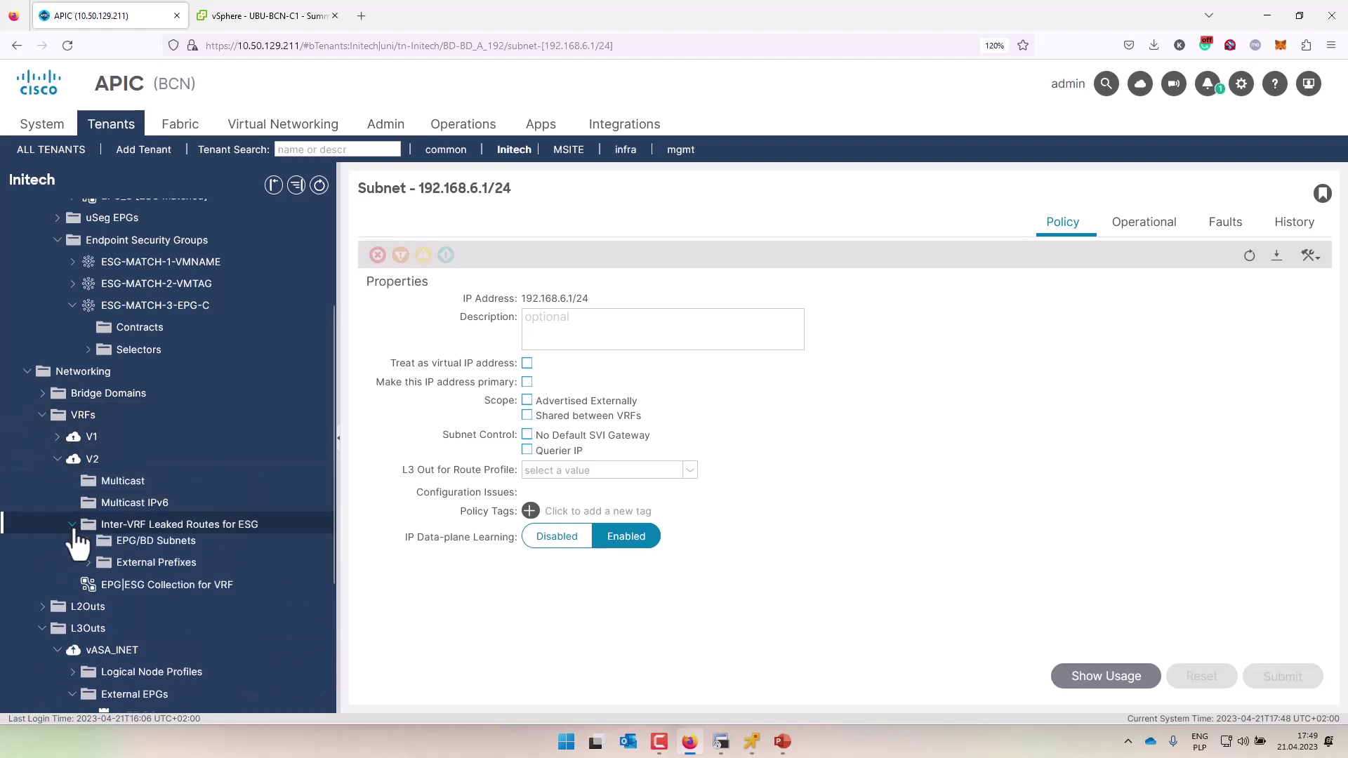
{"action": "left_click", "coordinate": [88, 546]}
{"action": "left_click", "coordinate": [153, 569]}
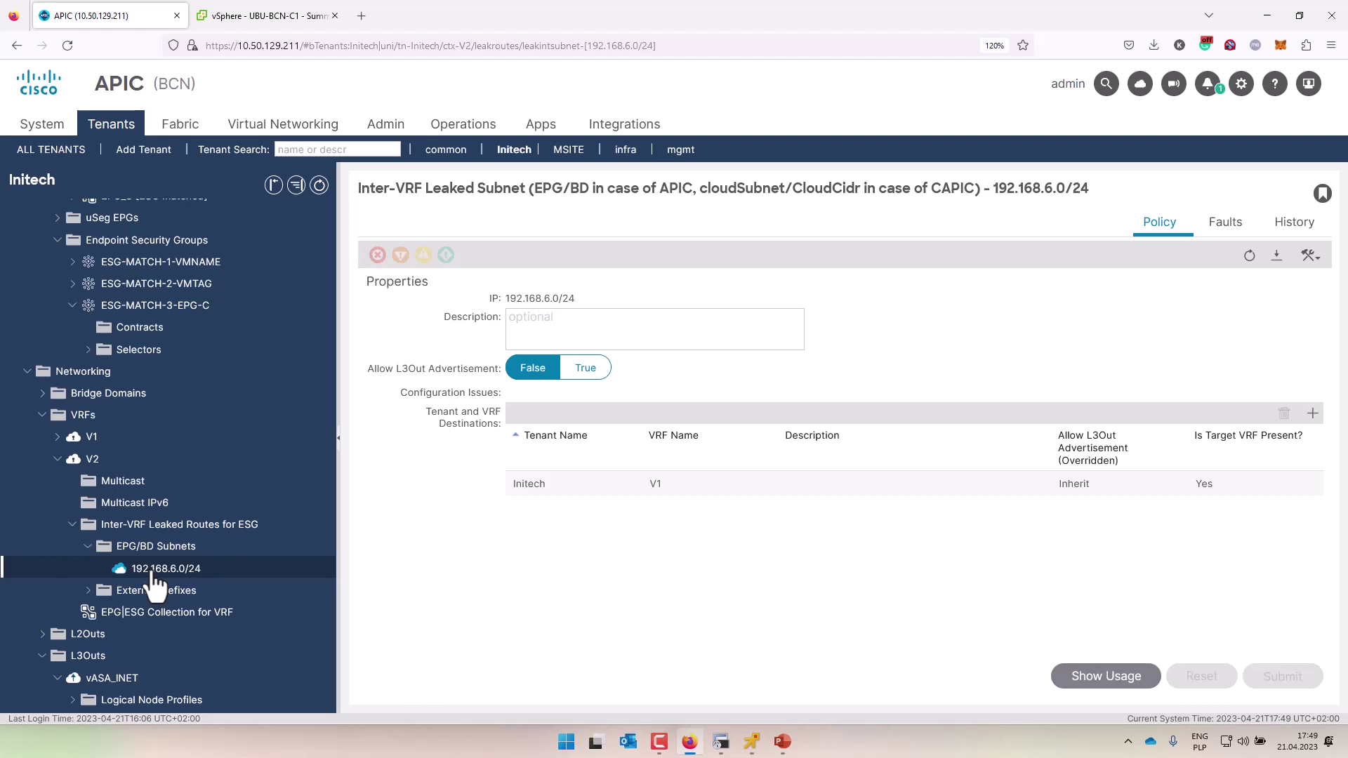
{"action": "left_click", "coordinate": [585, 368]}
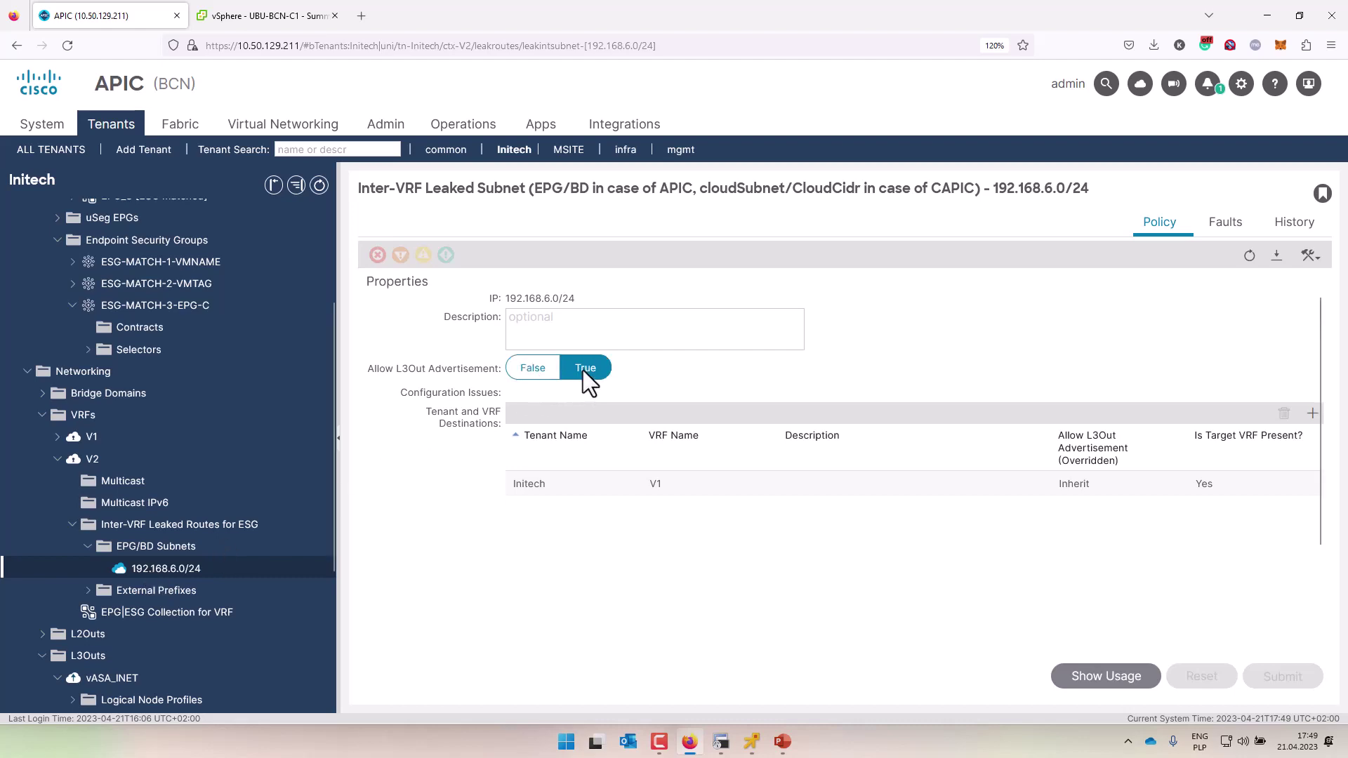
{"action": "left_click", "coordinate": [1276, 674]}
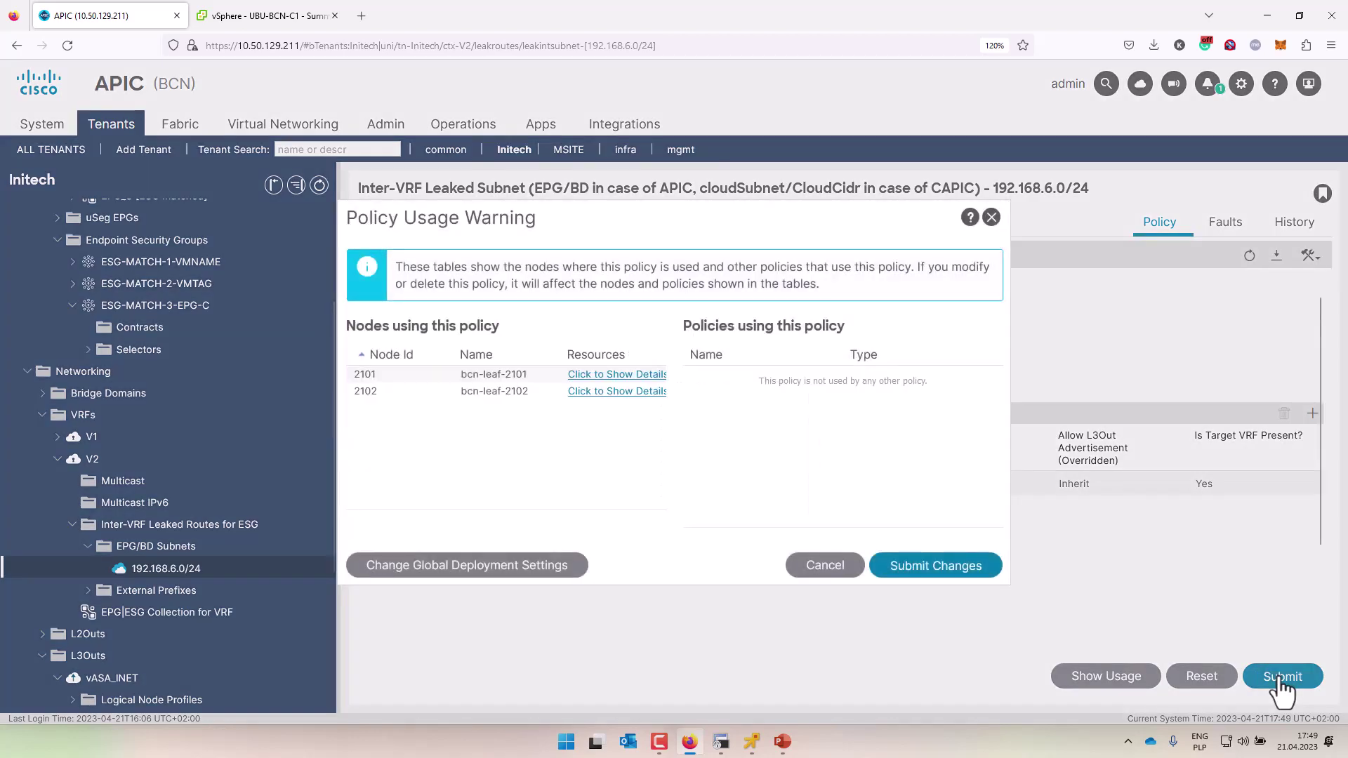
{"action": "left_click", "coordinate": [939, 569]}
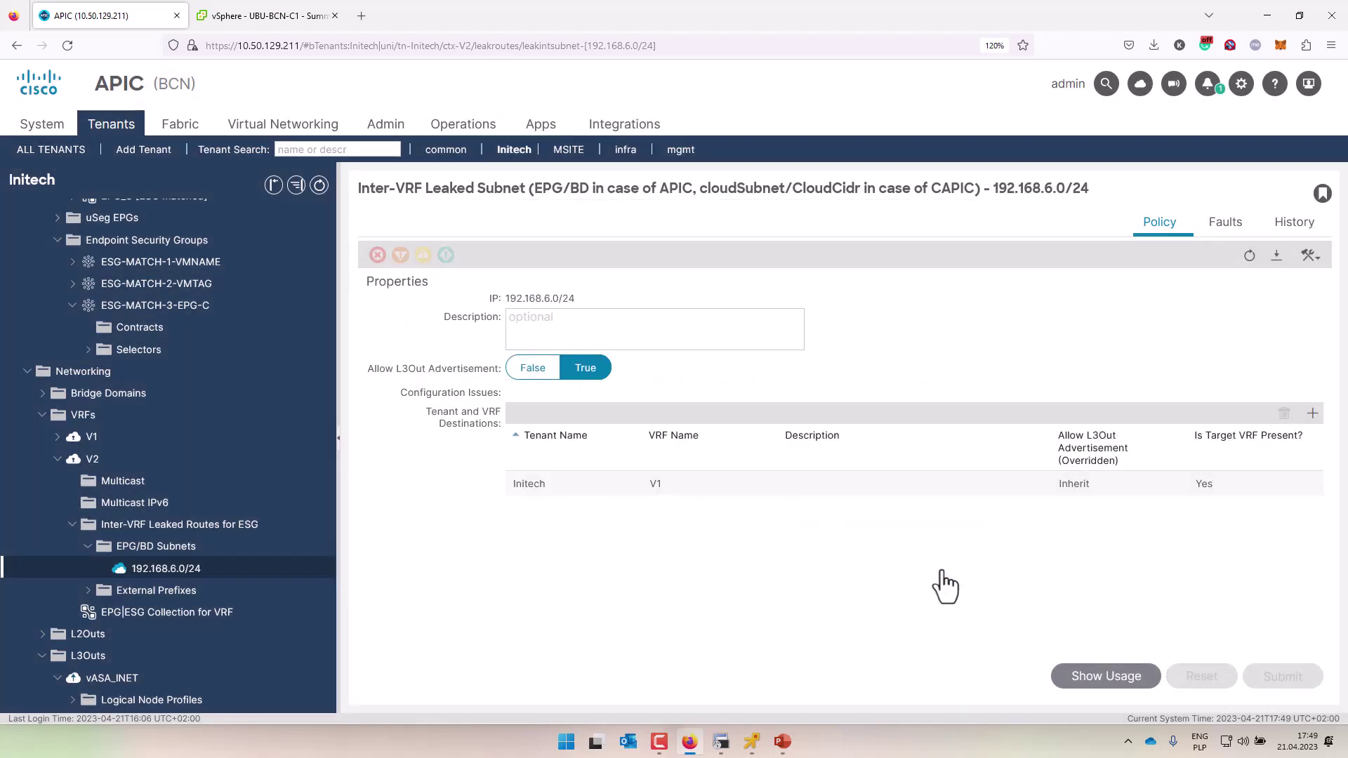
Step: Rerun 'show route bgp' on ASAv-Initech, still showing only 172.16.1.0/24
{"action": "left_click", "coordinate": [721, 742]}
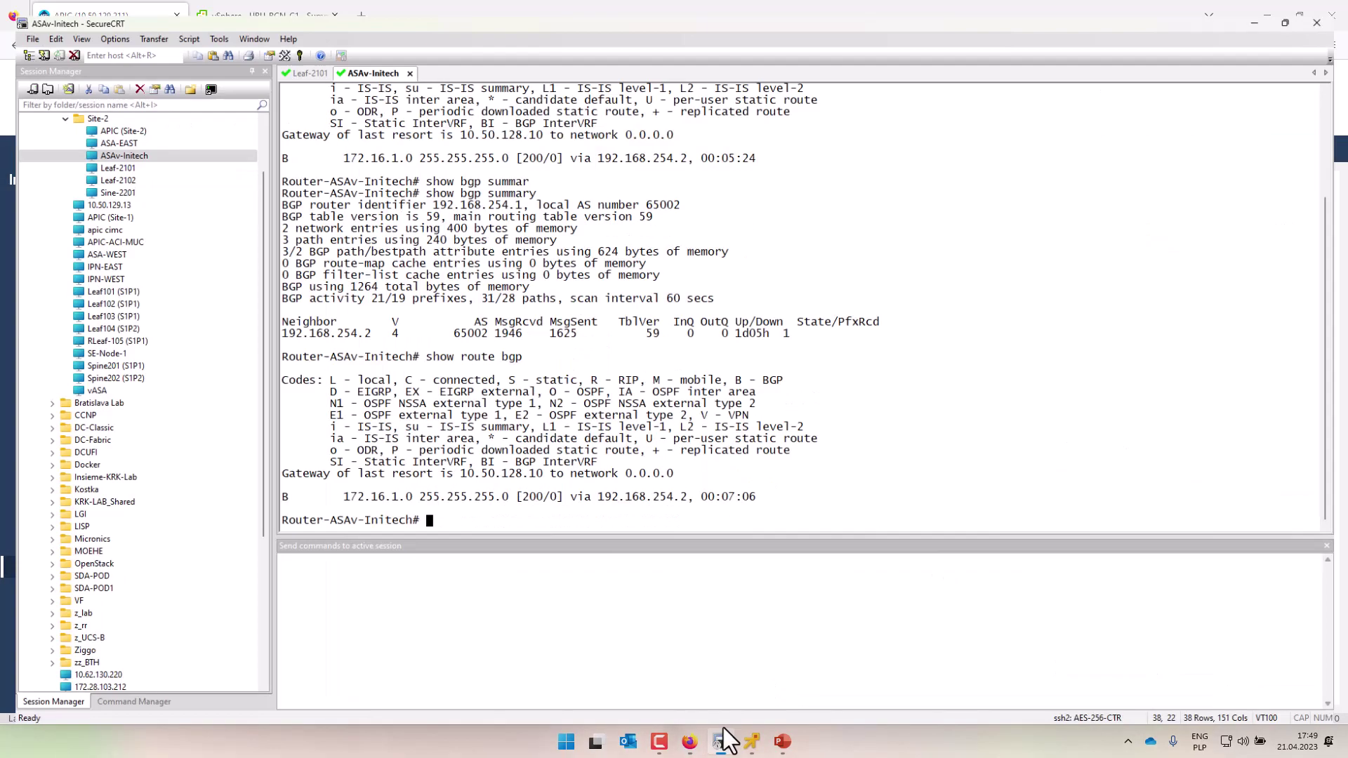
{"action": "key", "text": "Up"}
{"action": "key", "text": "Return"}
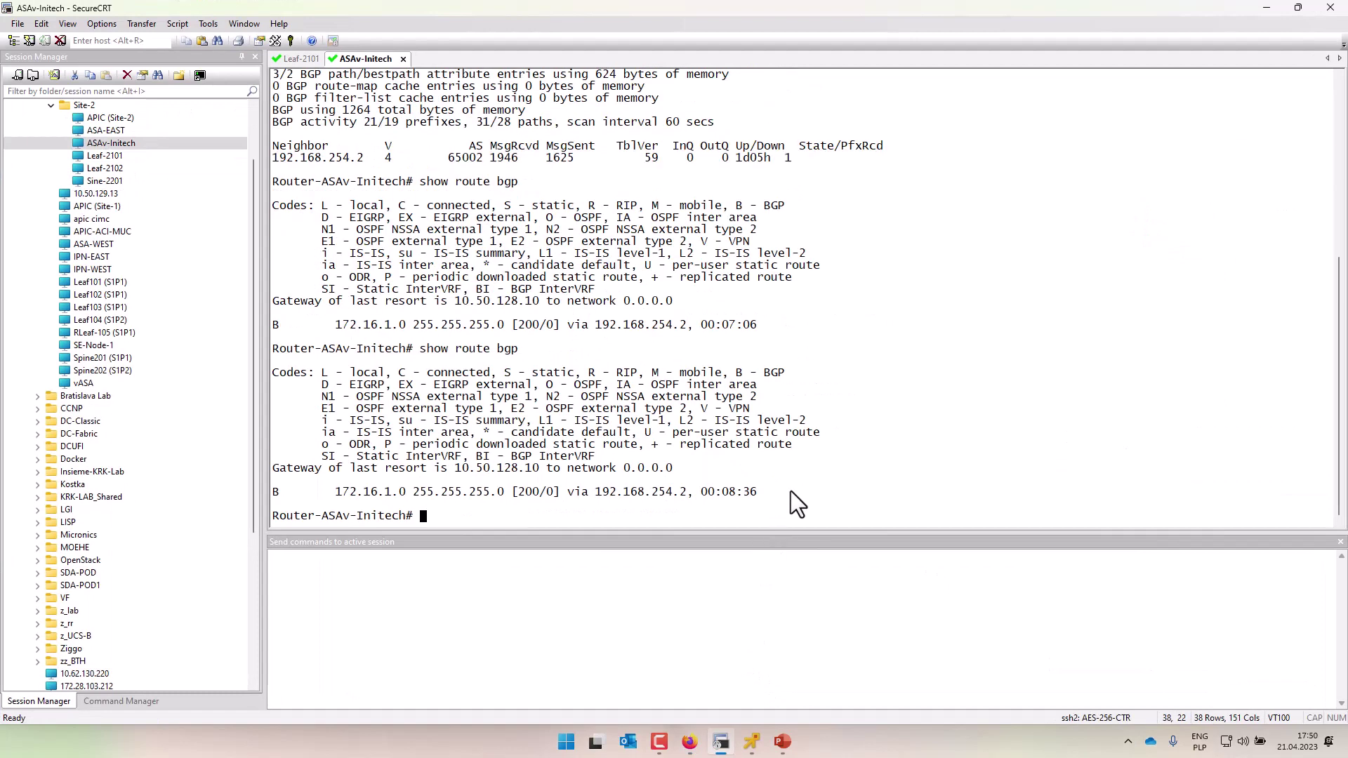
Step: Minimize SecureCRT, then collapse VRF V2 and expand VRF V1 in APIC
{"action": "left_click", "coordinate": [1267, 2]}
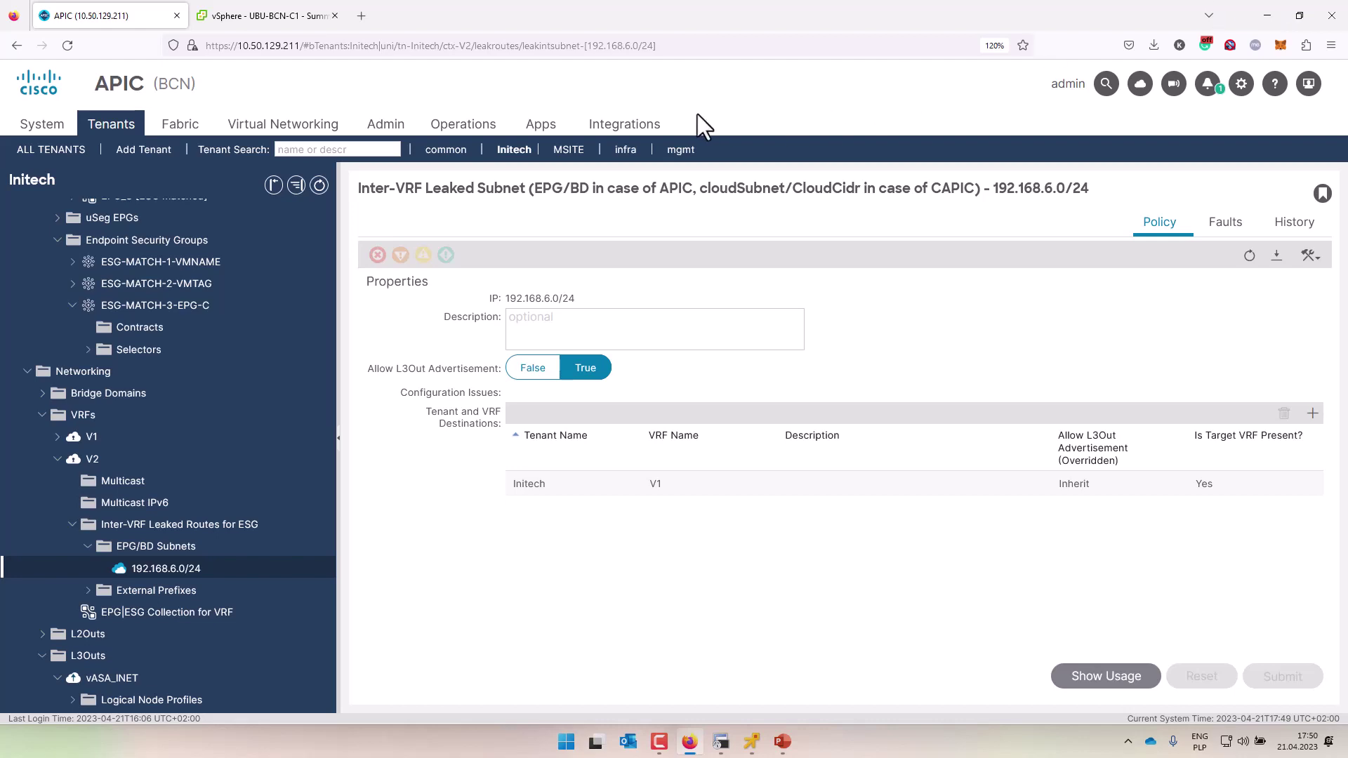
{"action": "left_click", "coordinate": [57, 460]}
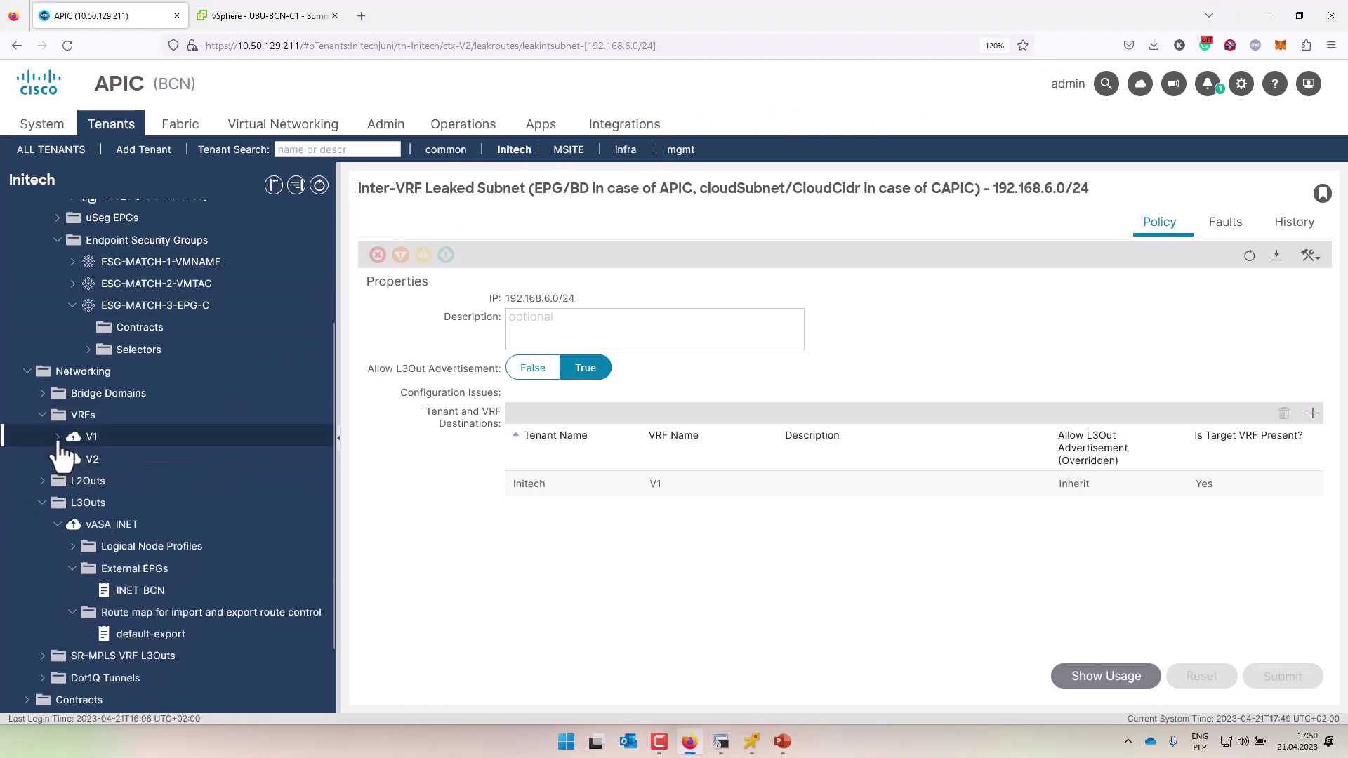
{"action": "left_click", "coordinate": [57, 438]}
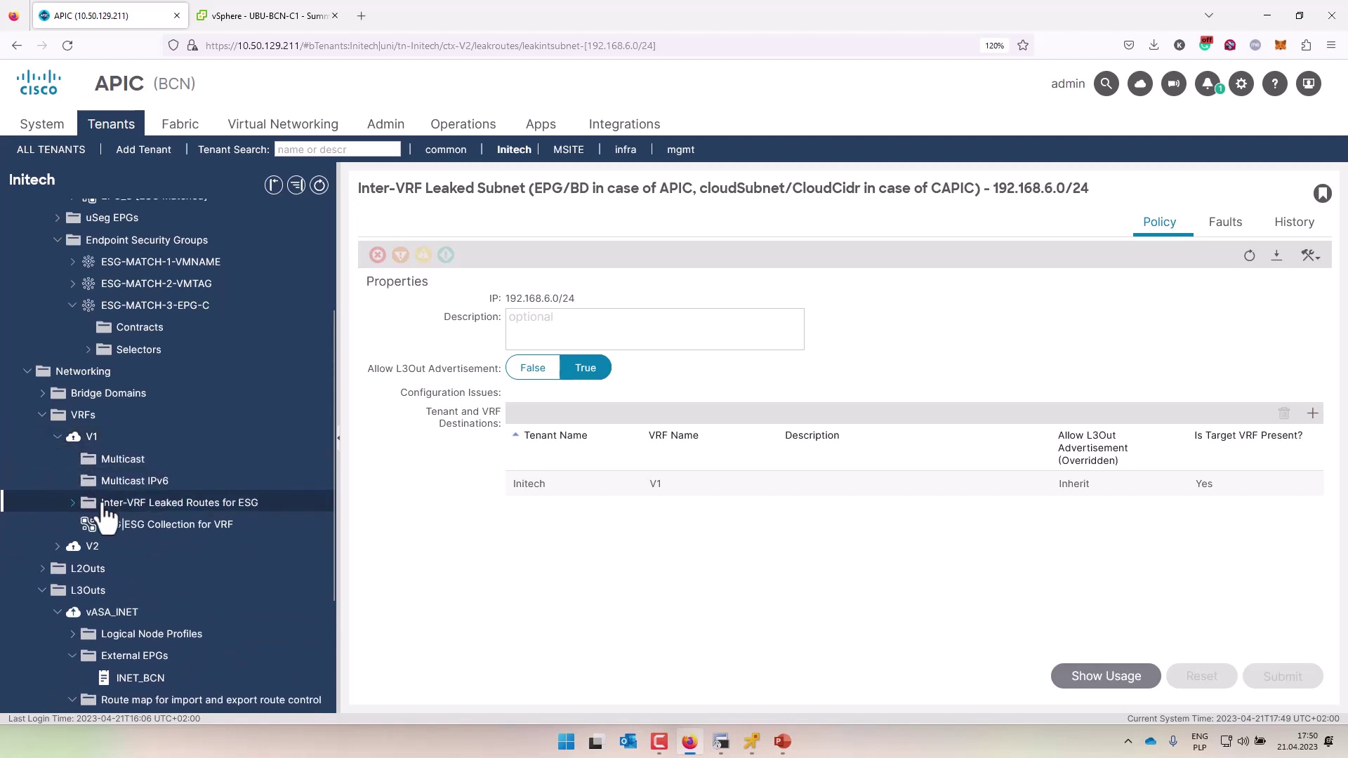
Step: Create leaked external prefix 0.0.0.0/0 under VRF V1 with destination Initech/V2
{"action": "left_click", "coordinate": [72, 503]}
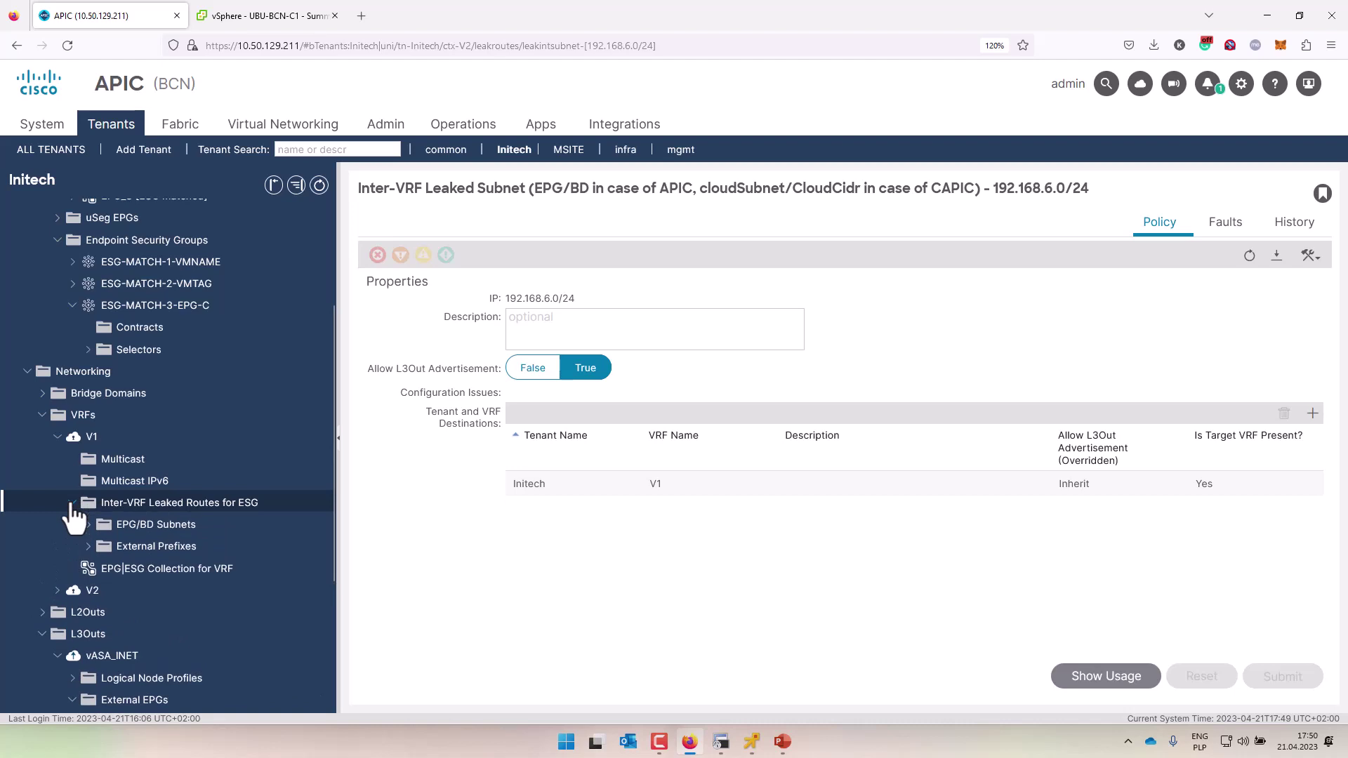
{"action": "right_click", "coordinate": [177, 552]}
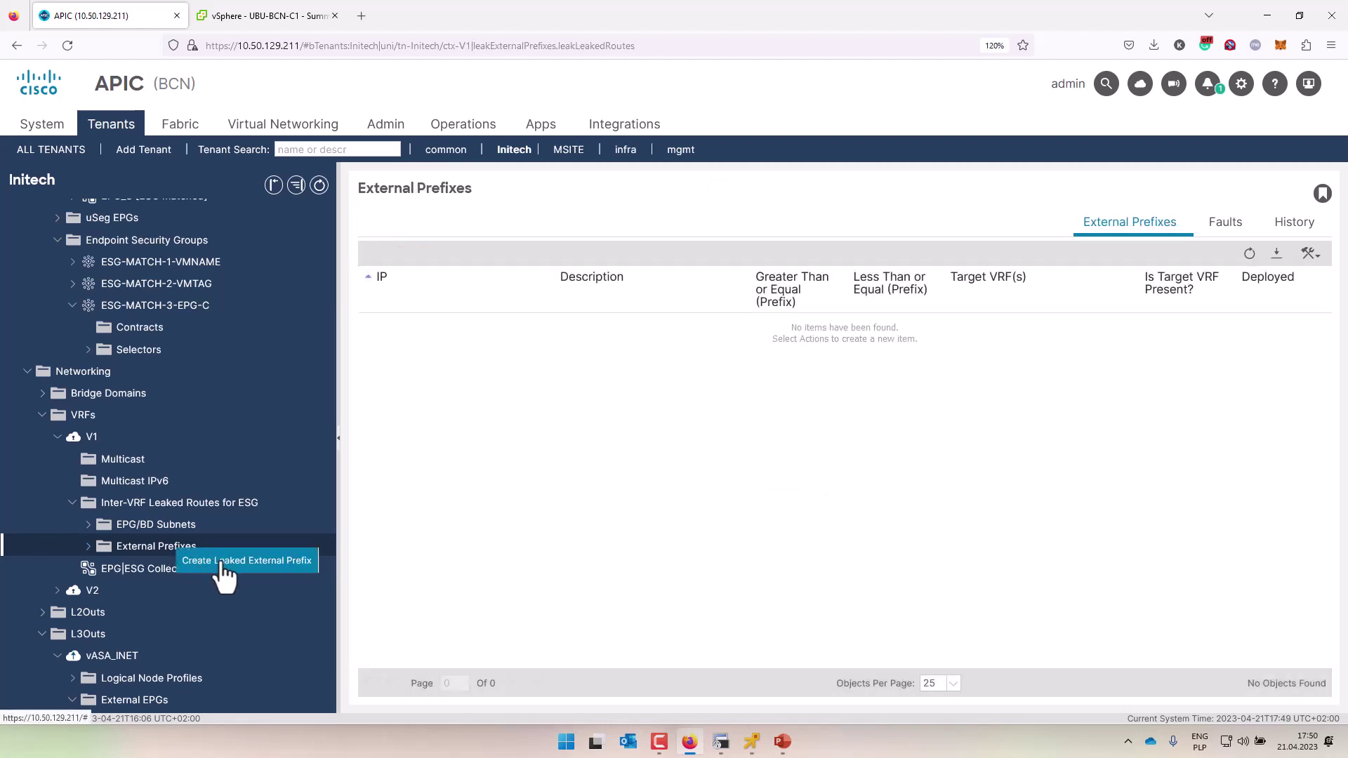
{"action": "left_click", "coordinate": [222, 564]}
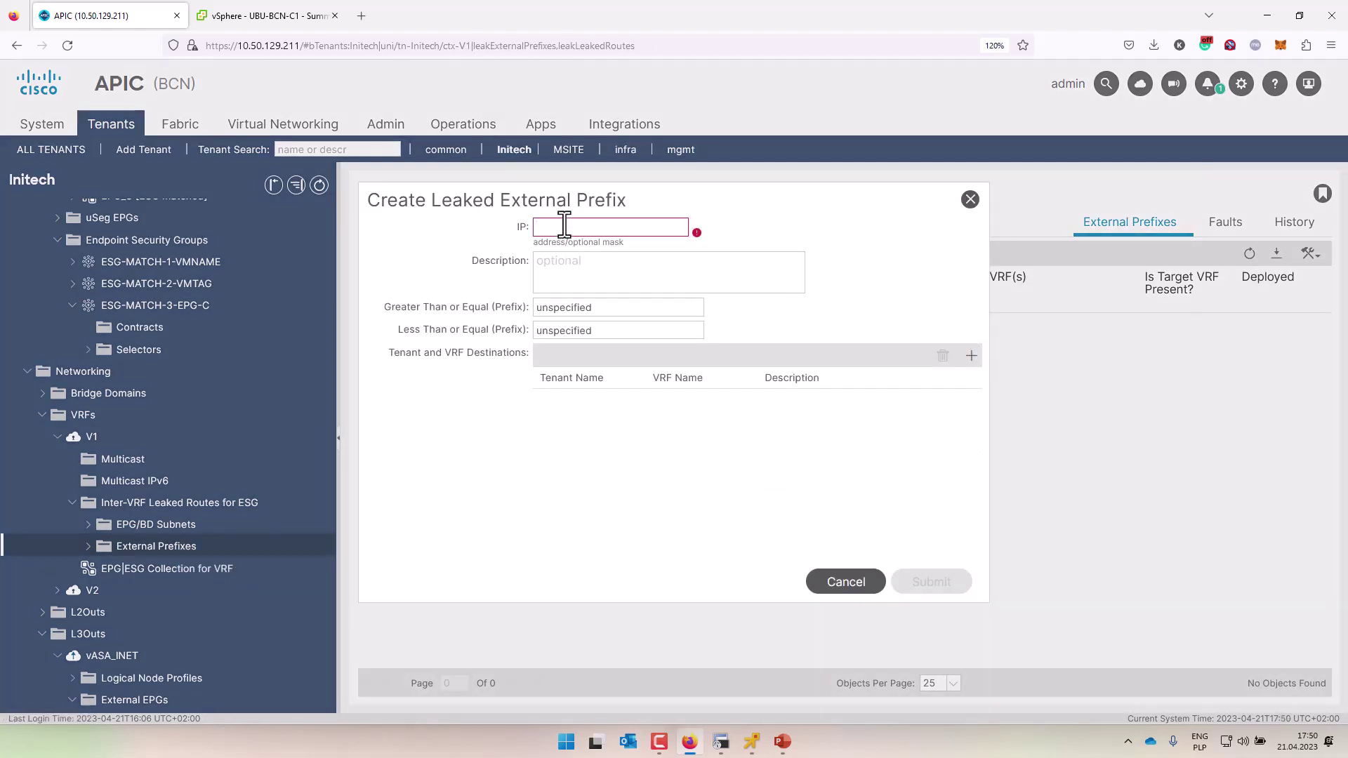
{"action": "type", "text": "0.0.0.0/"}
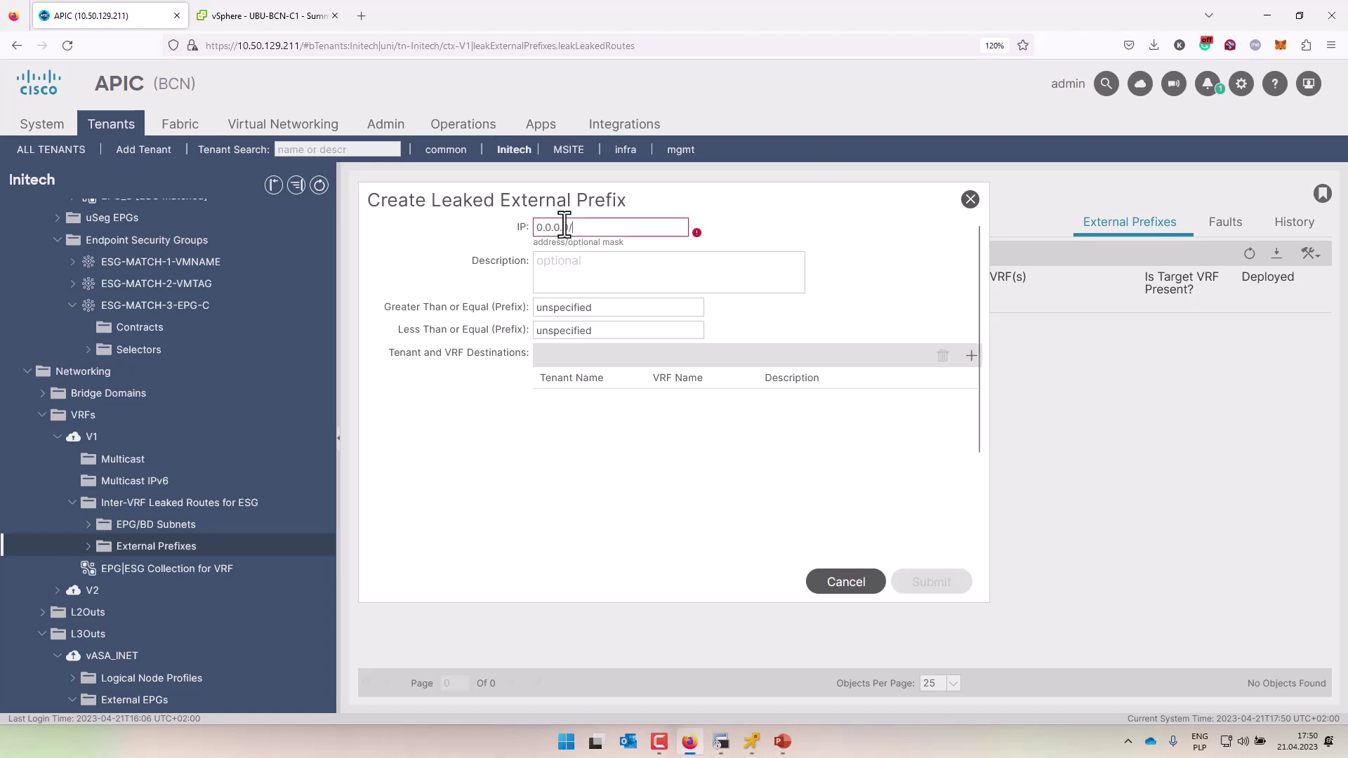
{"action": "type", "text": "0"}
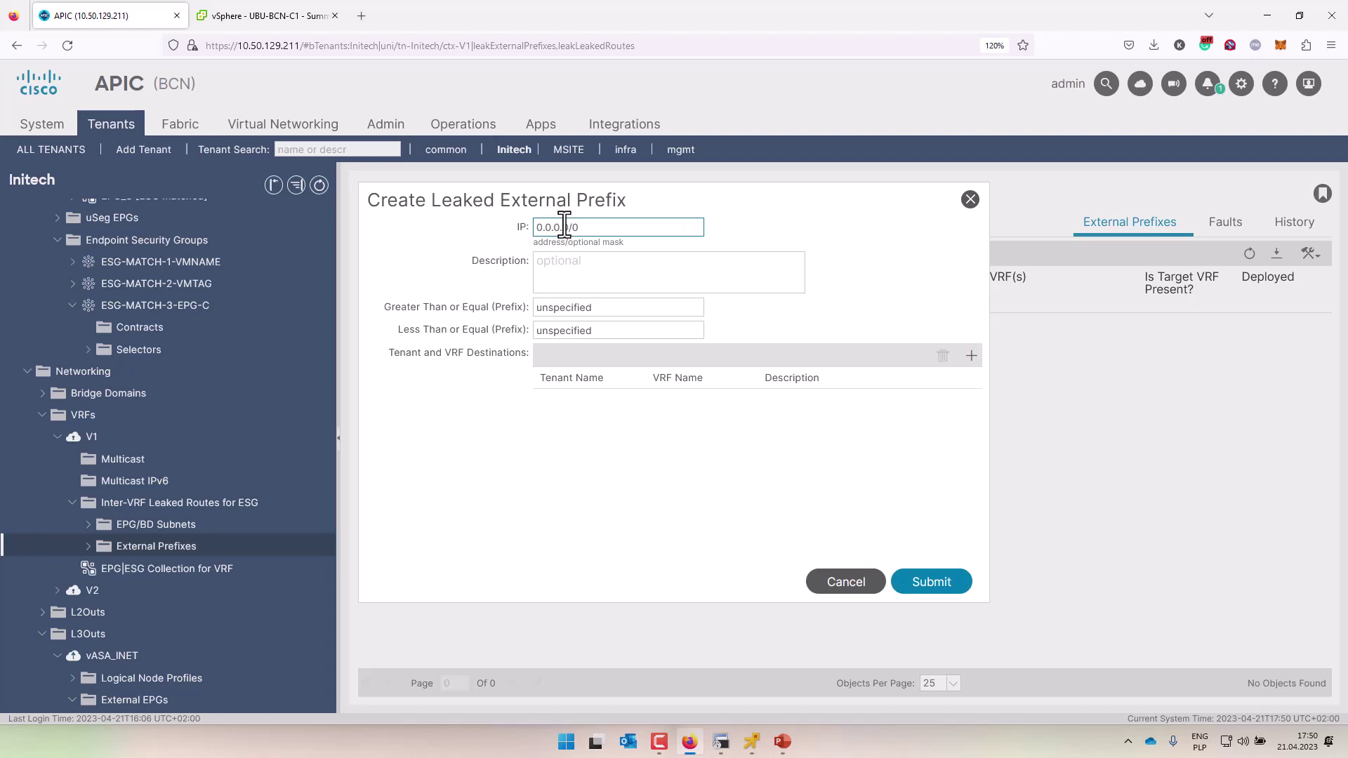
{"action": "left_click", "coordinate": [970, 357]}
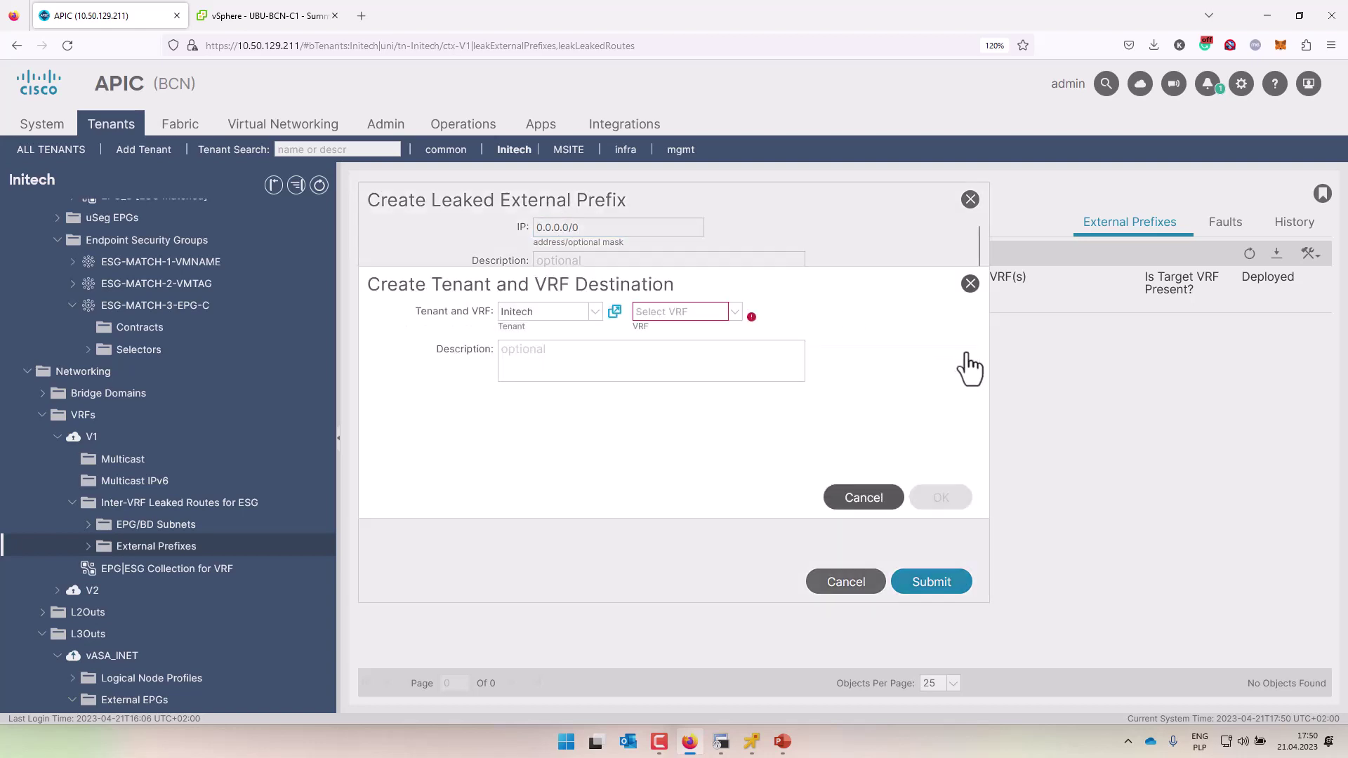
{"action": "left_click", "coordinate": [734, 312]}
{"action": "left_click", "coordinate": [687, 333]}
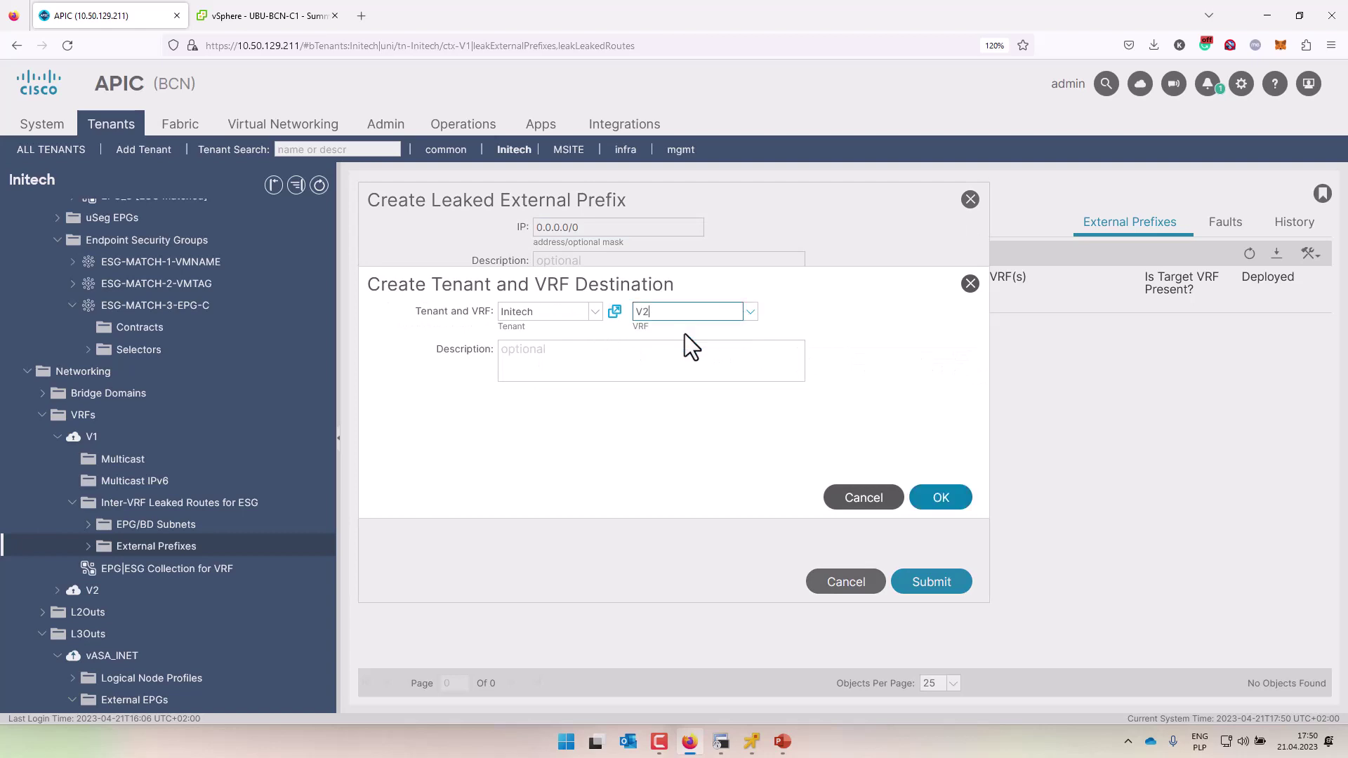
{"action": "left_click", "coordinate": [942, 498]}
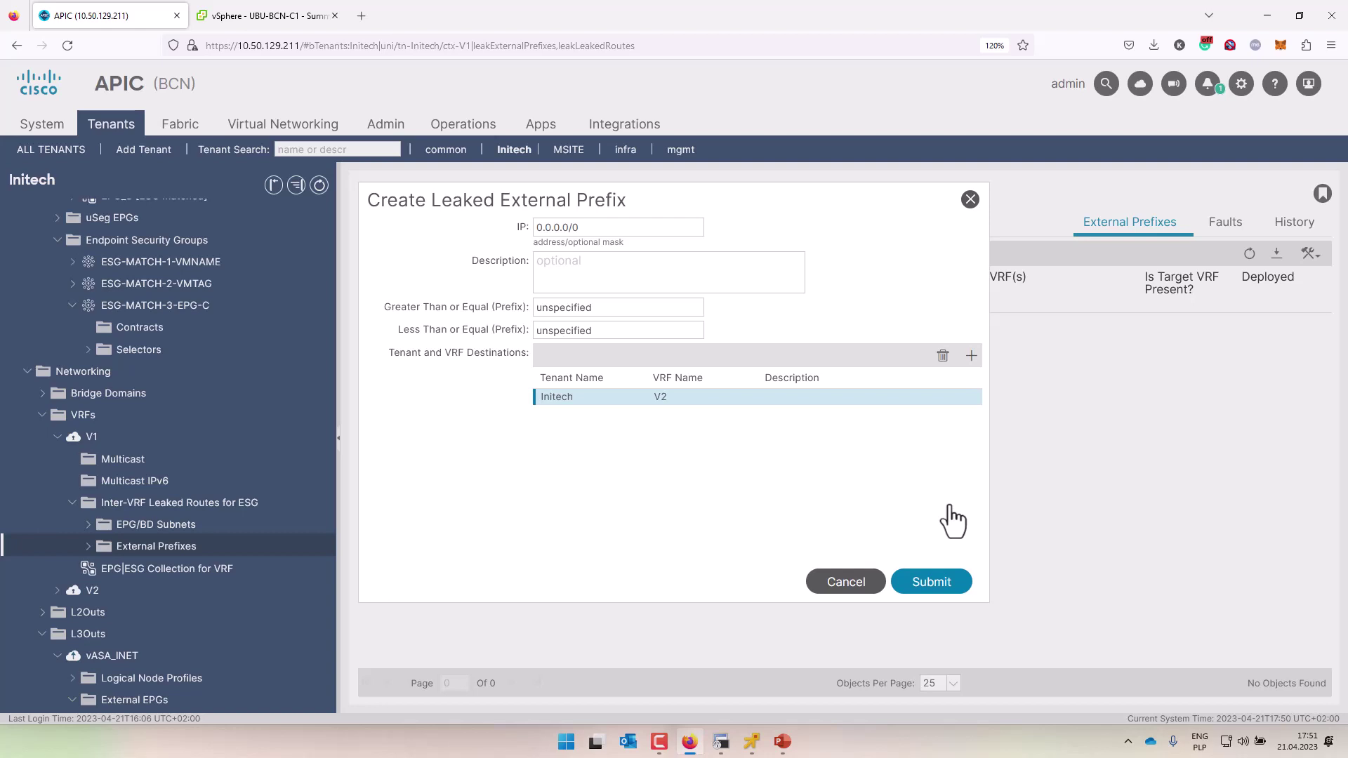
{"action": "left_click", "coordinate": [946, 590]}
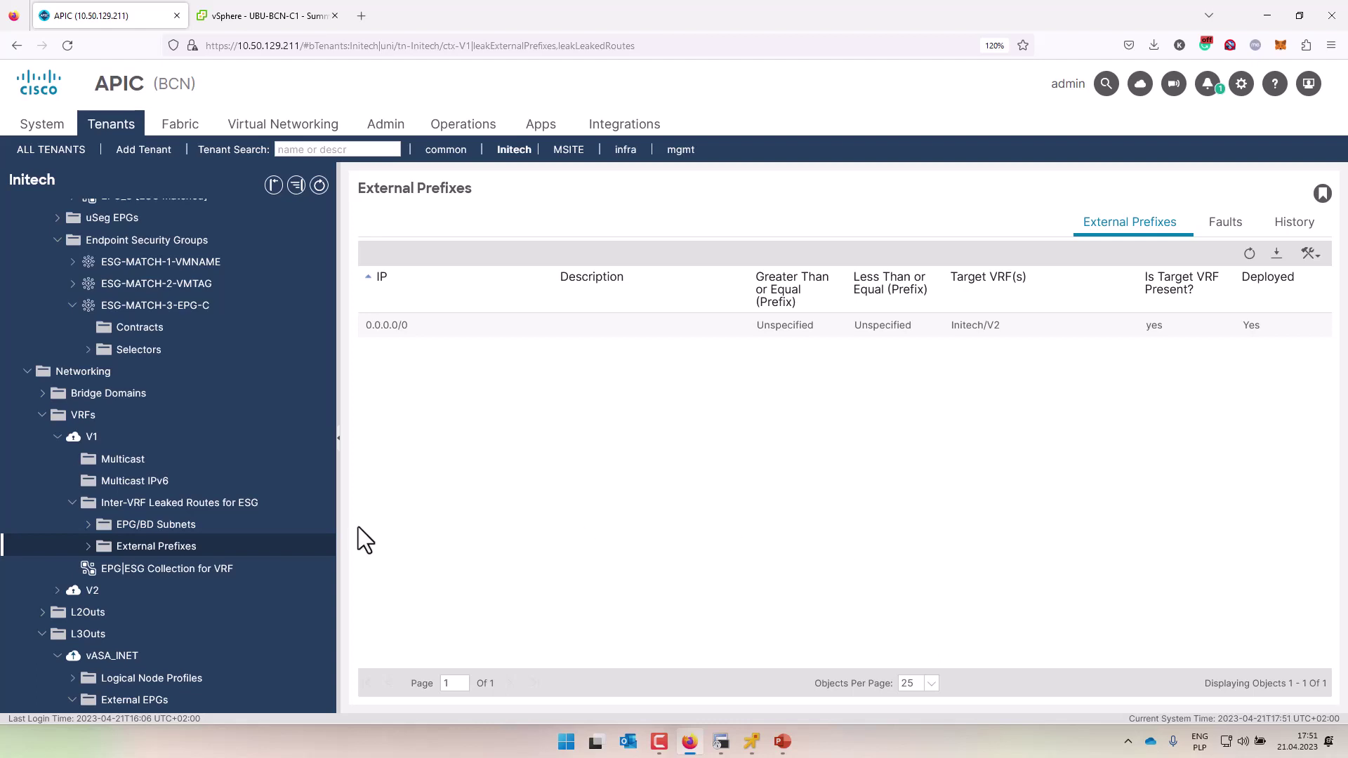
Step: Add a new context MATCH-BD-A with order 1 to the default-export route map
{"action": "scroll", "coordinate": [179, 587], "scroll_direction": "down", "scroll_amount": 2}
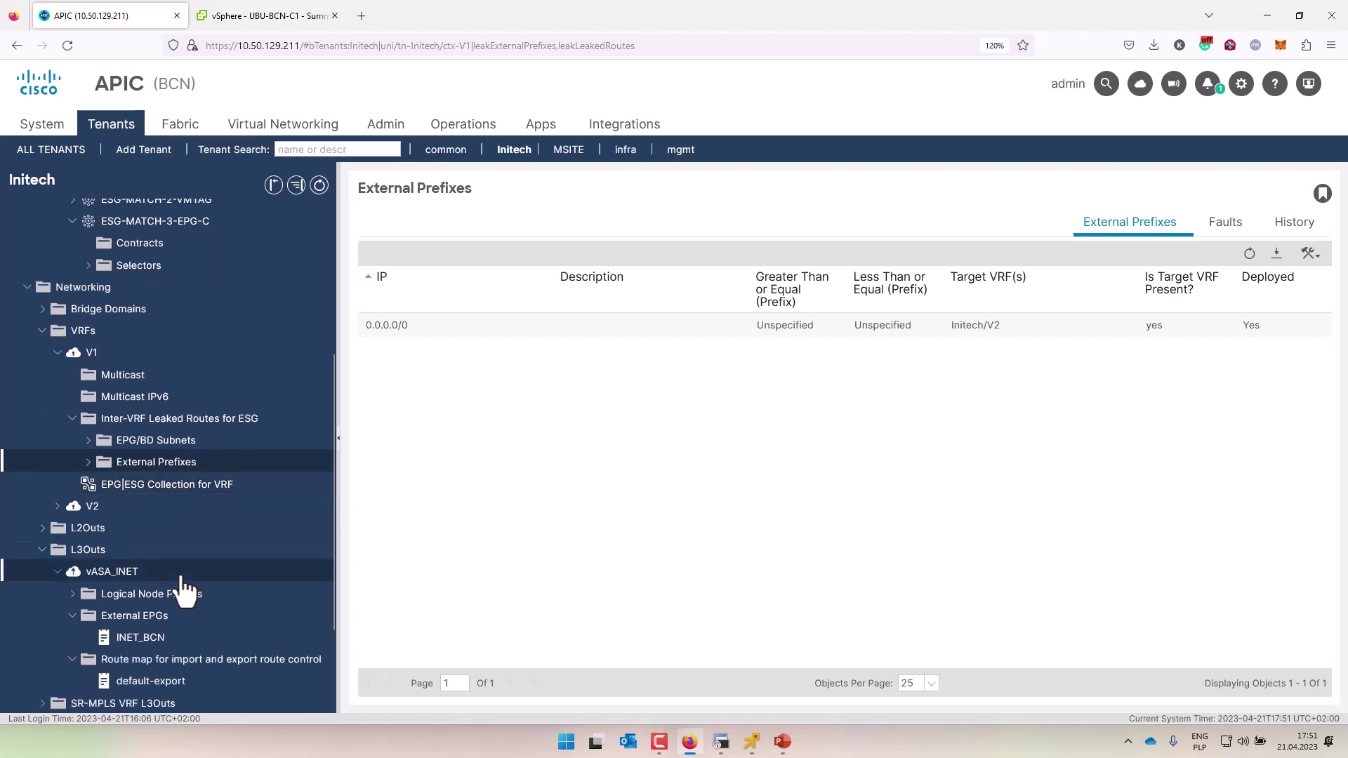
{"action": "scroll", "coordinate": [181, 590], "scroll_direction": "down", "scroll_amount": 2}
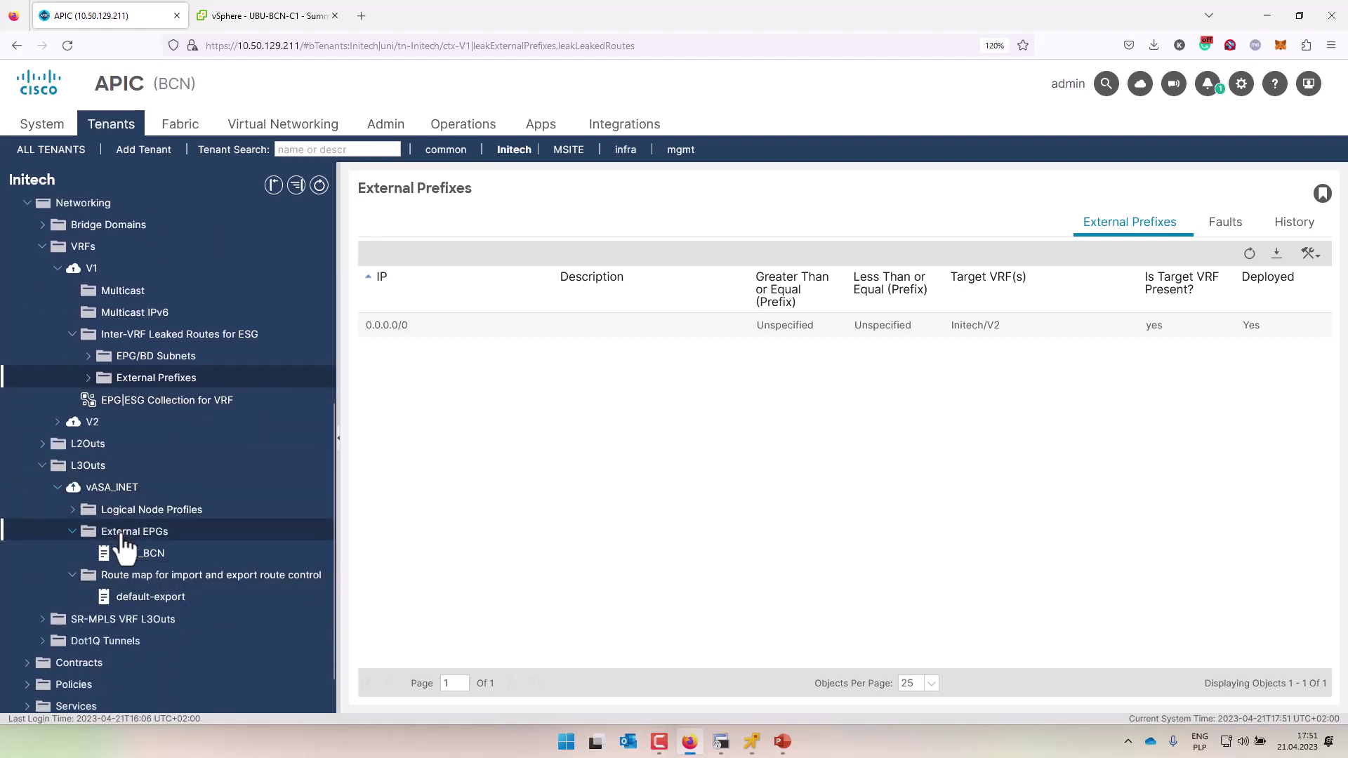
{"action": "left_click", "coordinate": [150, 597]}
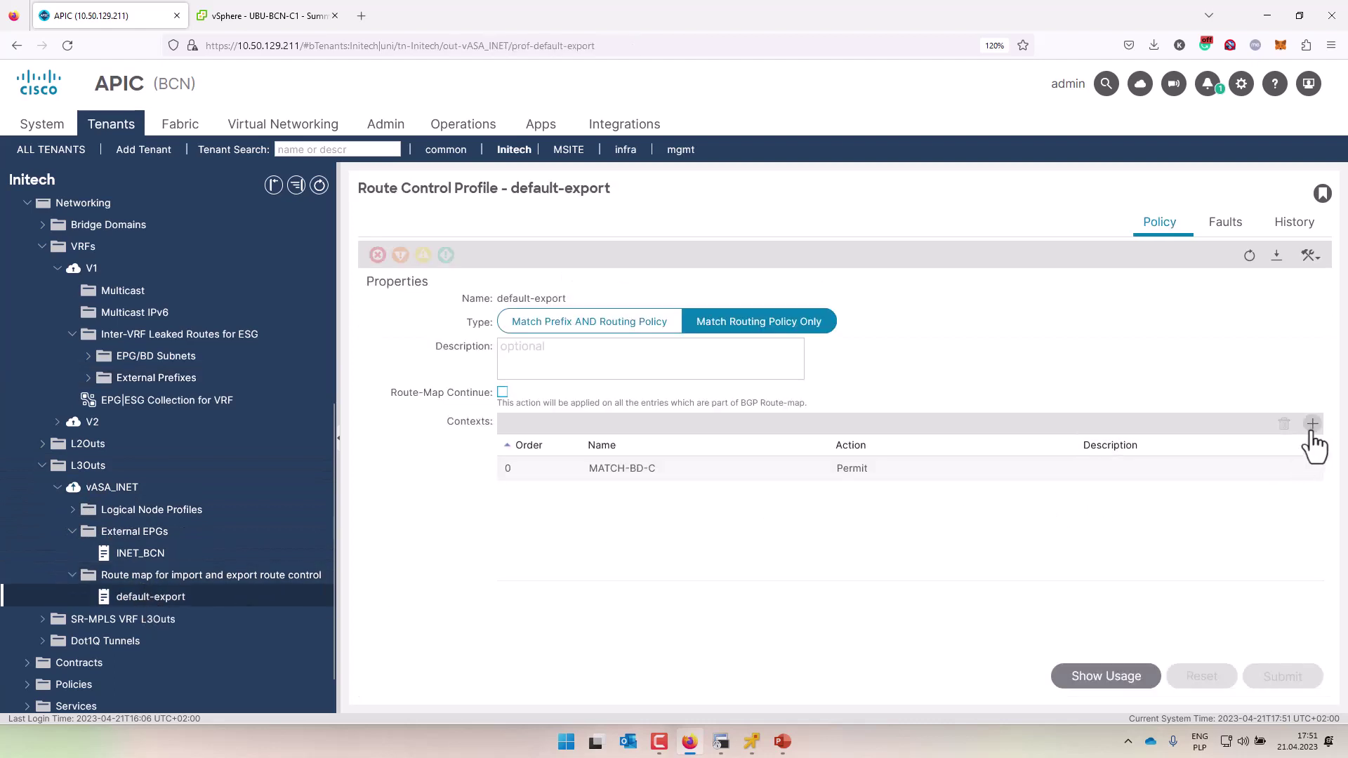
{"action": "left_click", "coordinate": [1312, 425]}
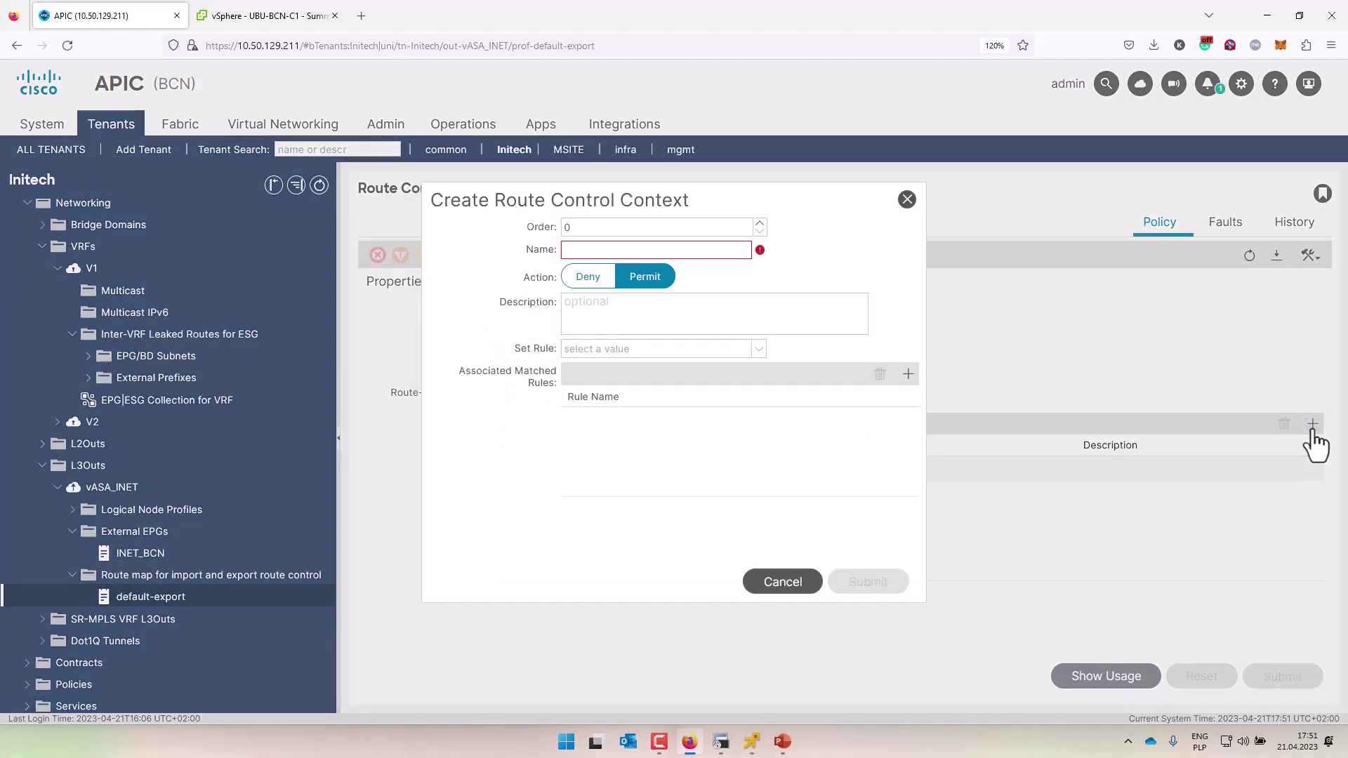
{"action": "left_click", "coordinate": [760, 223]}
{"action": "left_click", "coordinate": [681, 251]}
{"action": "type", "text": "MATCG"}
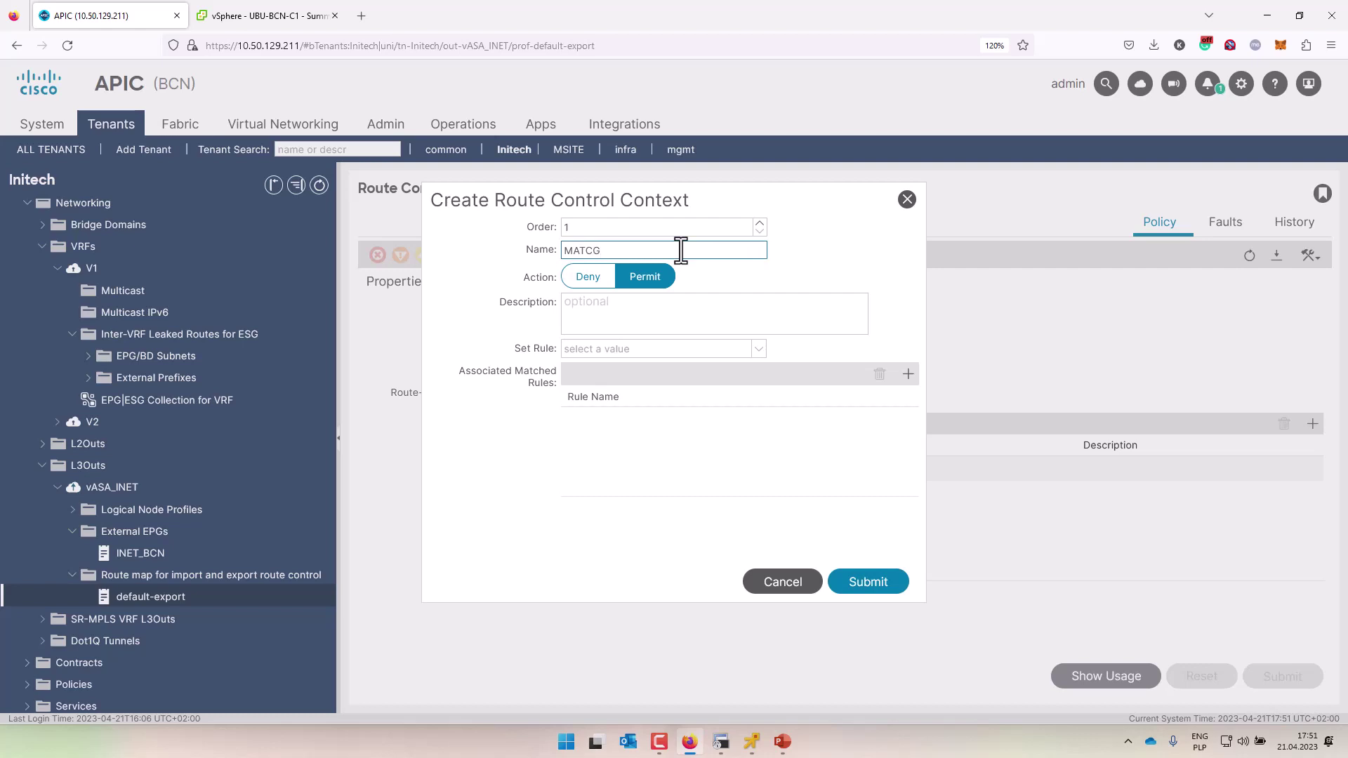
{"action": "key", "text": "BackSpace"}
{"action": "type", "text": "H-BD-A"}
Step: Create a new match rule named A-192-168-6-0_24 for the context
{"action": "left_click", "coordinate": [908, 374]}
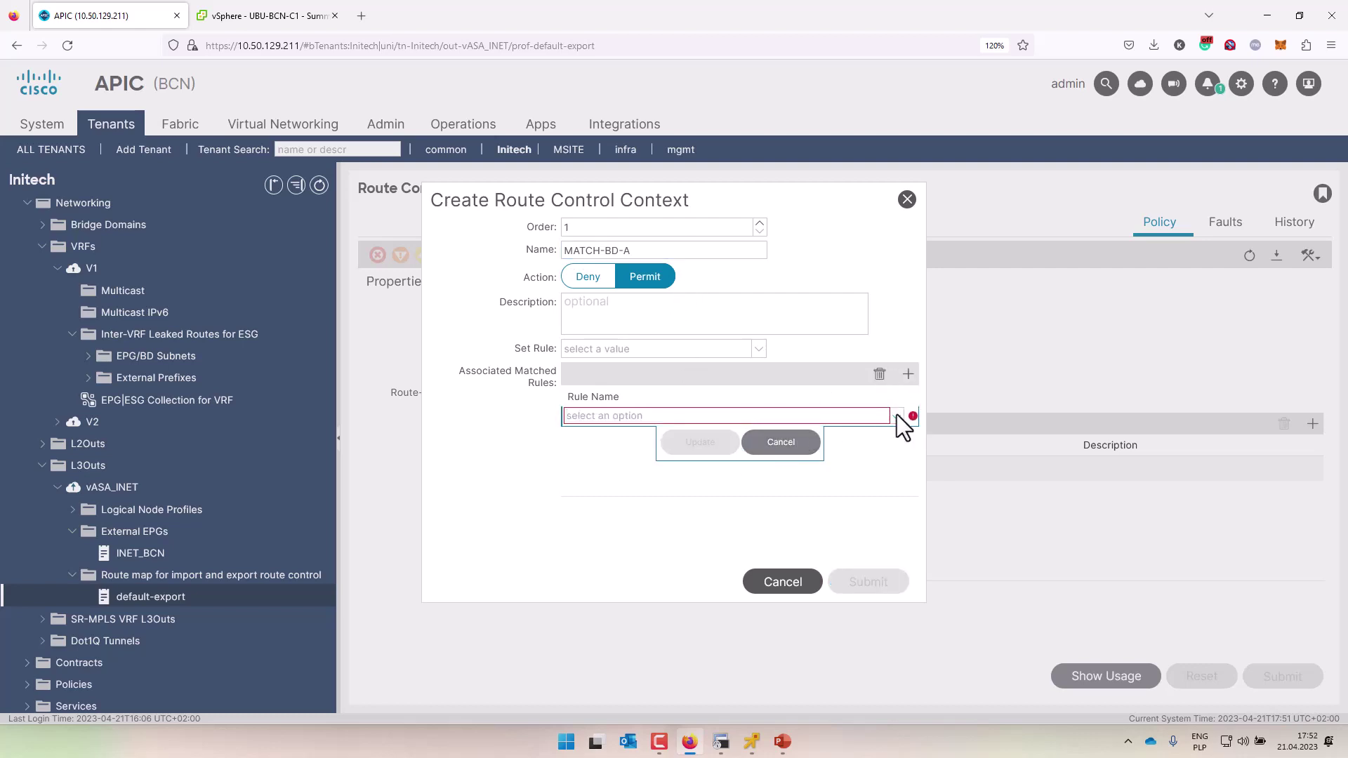
{"action": "left_click", "coordinate": [898, 416]}
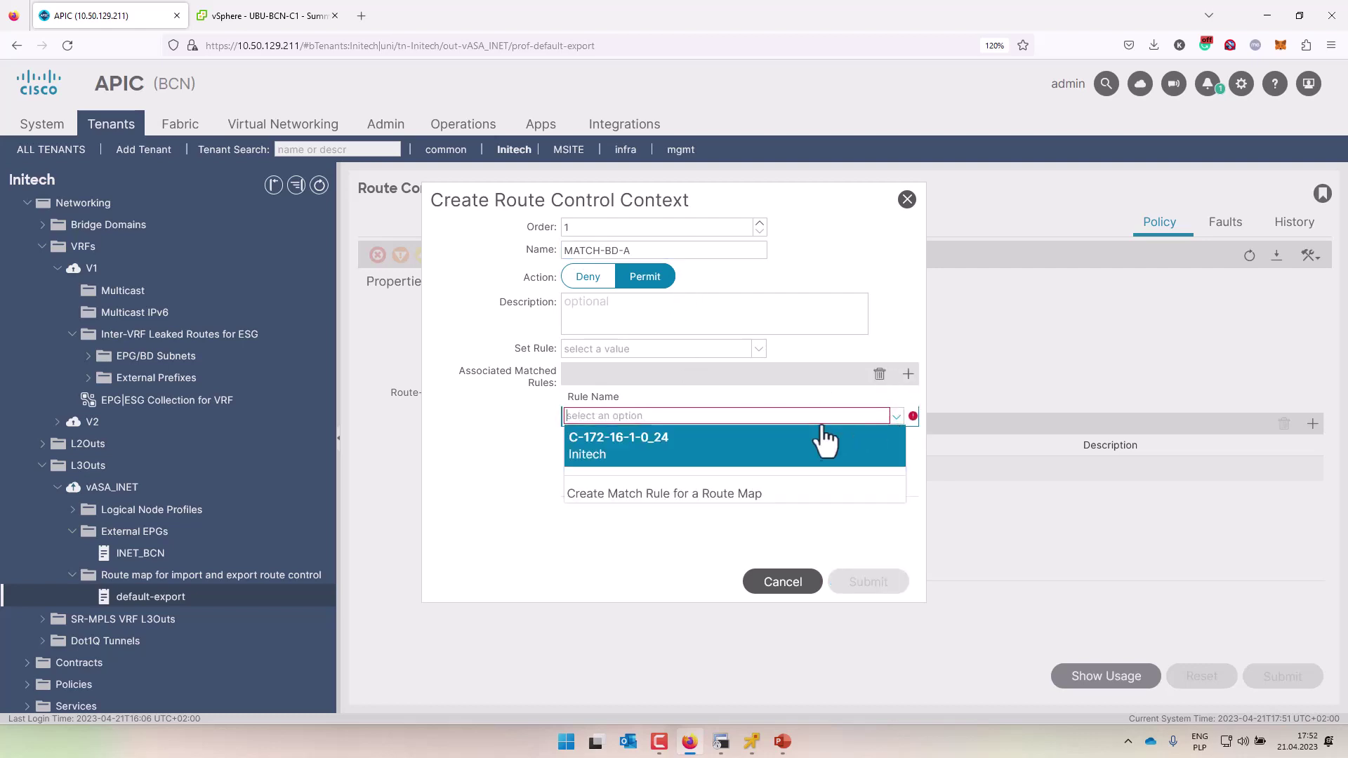
{"action": "left_click", "coordinate": [711, 495]}
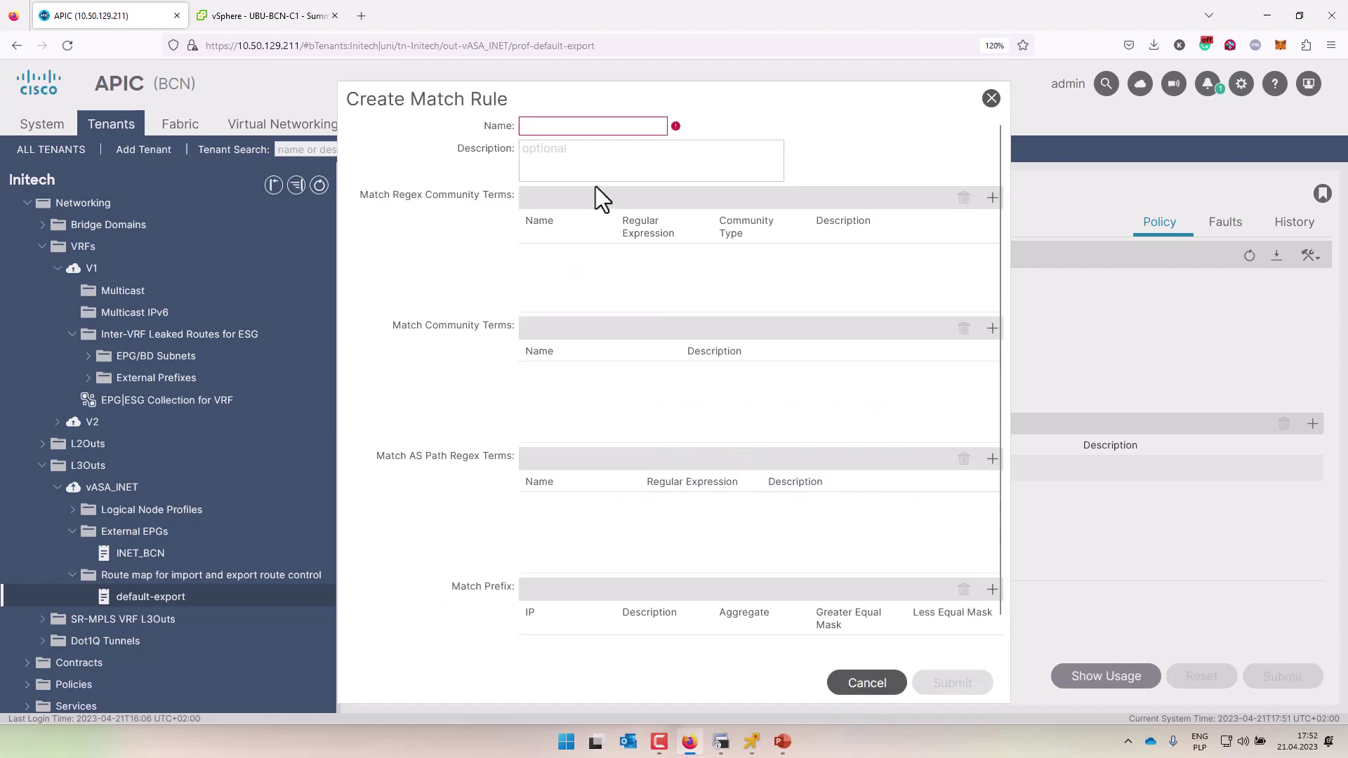
{"action": "left_click", "coordinate": [562, 126]}
{"action": "type", "text": "A-192-168"}
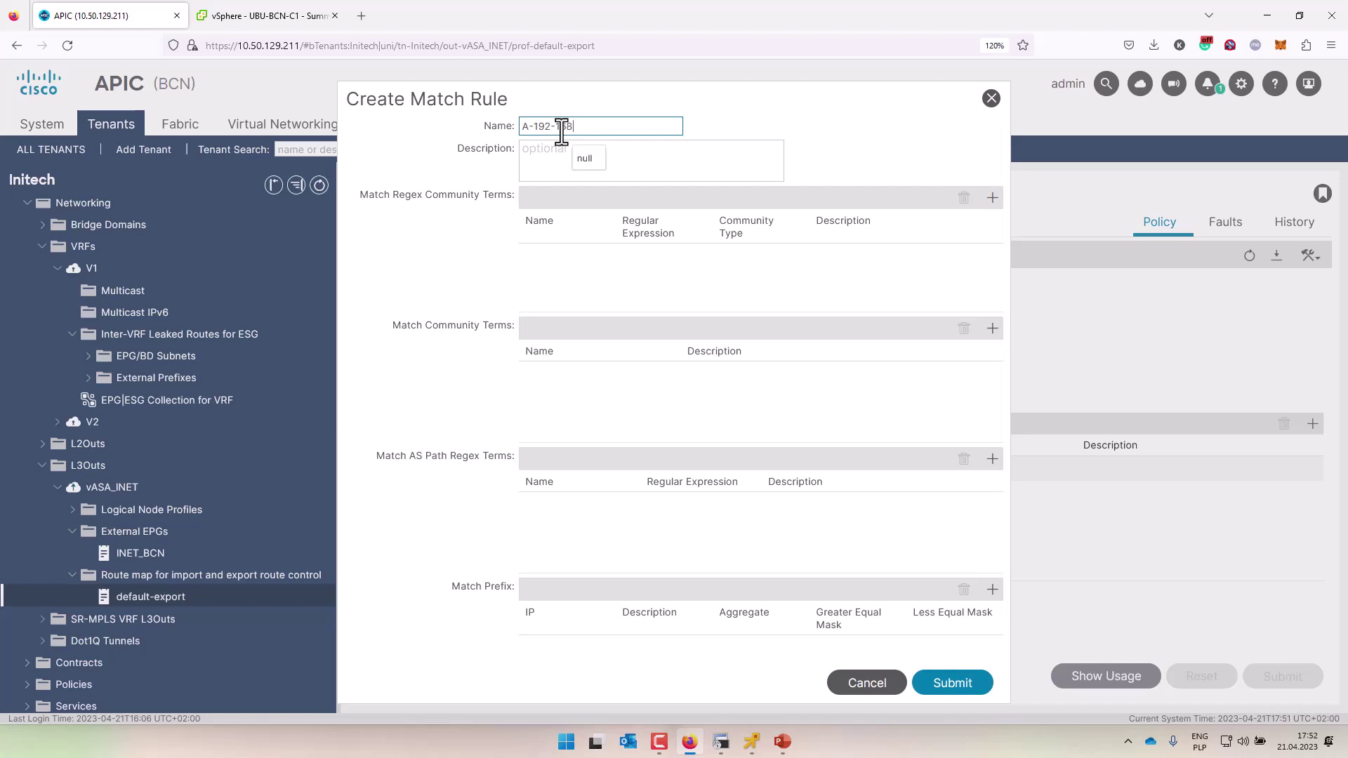
{"action": "type", "text": "-6-0_24"}
Step: Give the rule match prefix 192.168.6.0/24, save it, and submit the MATCH-BD-A context
{"action": "scroll", "coordinate": [719, 373], "scroll_direction": "down", "scroll_amount": 1}
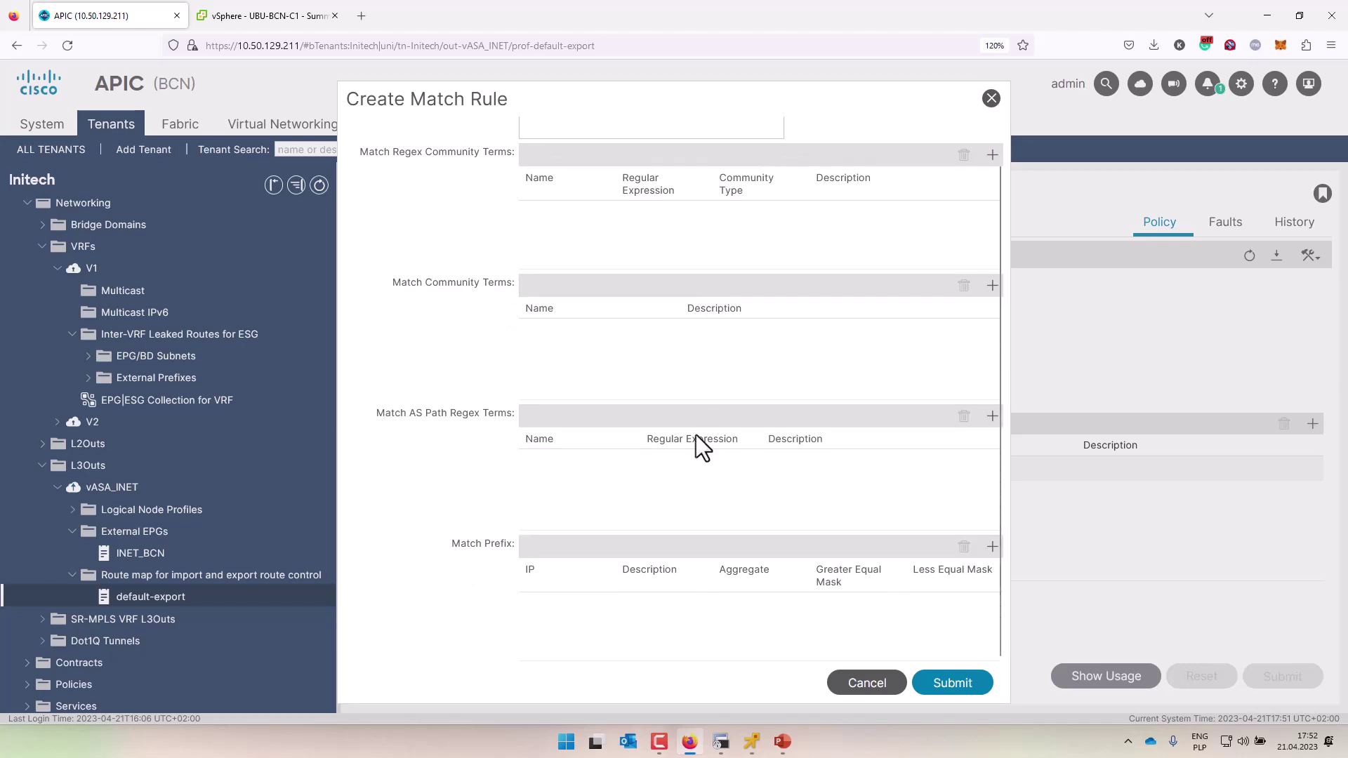
{"action": "left_click", "coordinate": [992, 547]}
{"action": "left_click", "coordinate": [590, 270]}
{"action": "type", "text": "192.168.6.0/"}
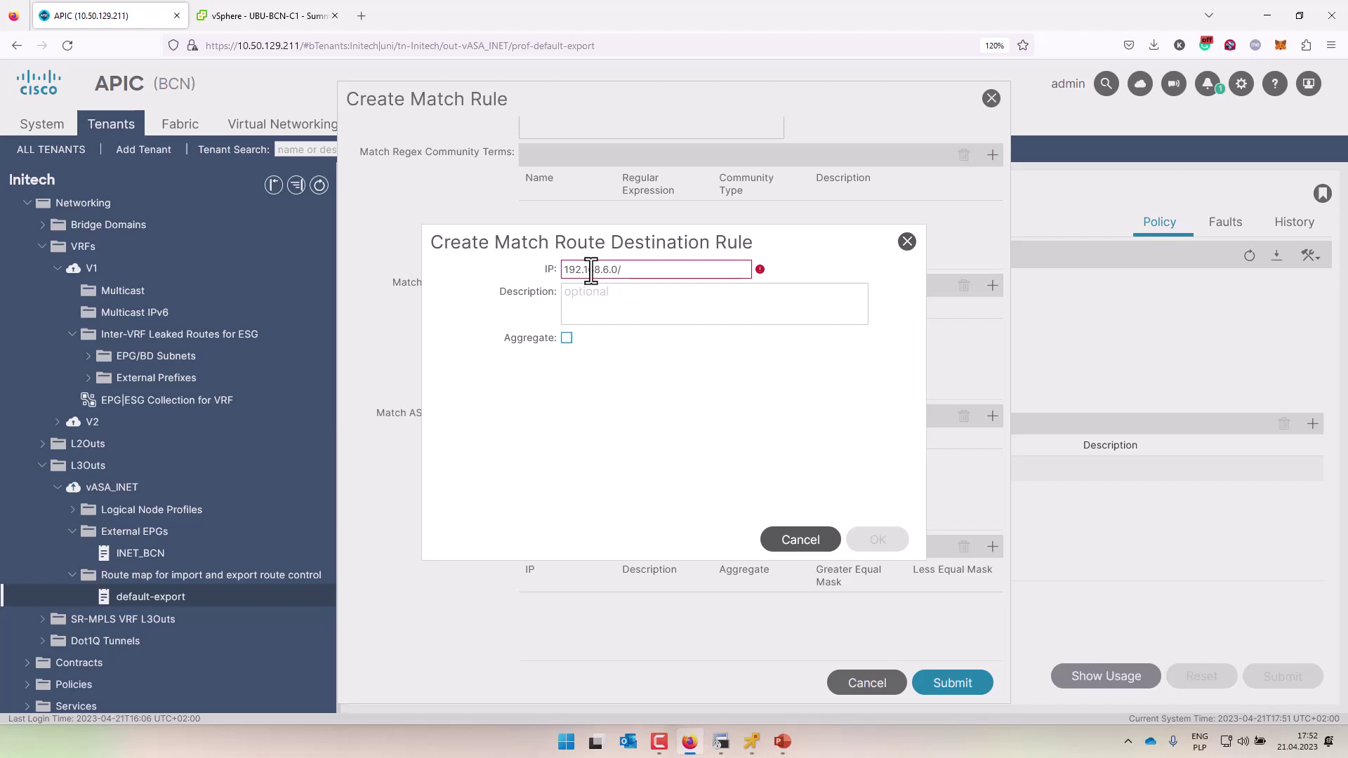
{"action": "type", "text": "24"}
{"action": "left_click", "coordinate": [874, 542]}
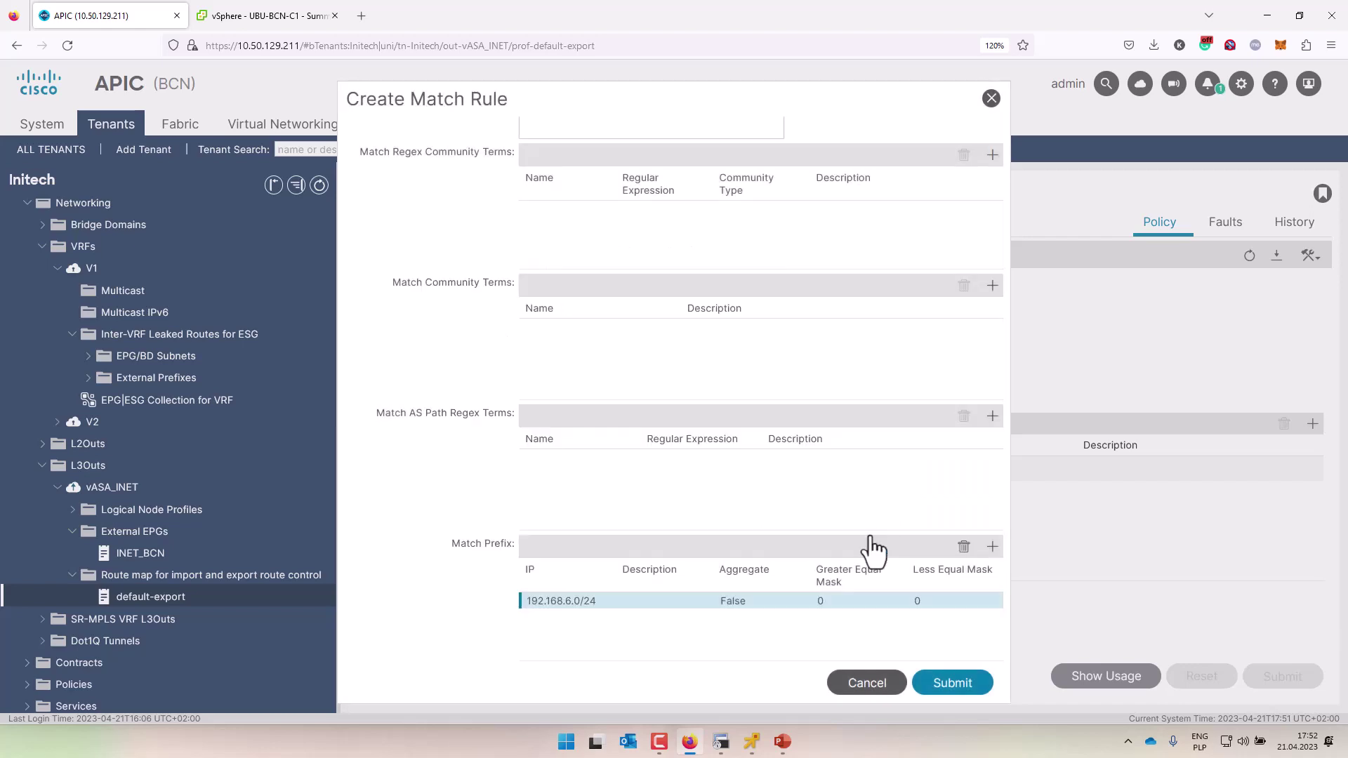
{"action": "left_click", "coordinate": [952, 685]}
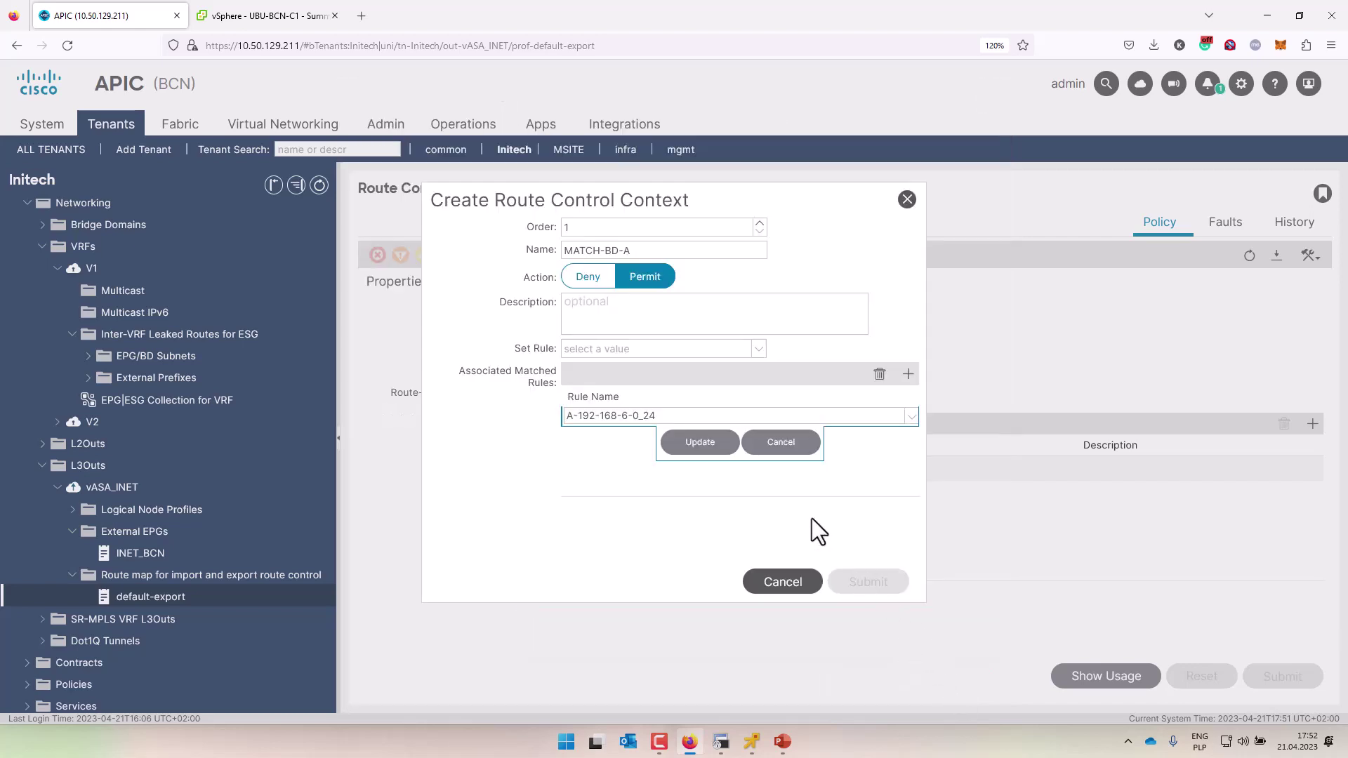
{"action": "left_click", "coordinate": [698, 444]}
{"action": "left_click", "coordinate": [885, 584]}
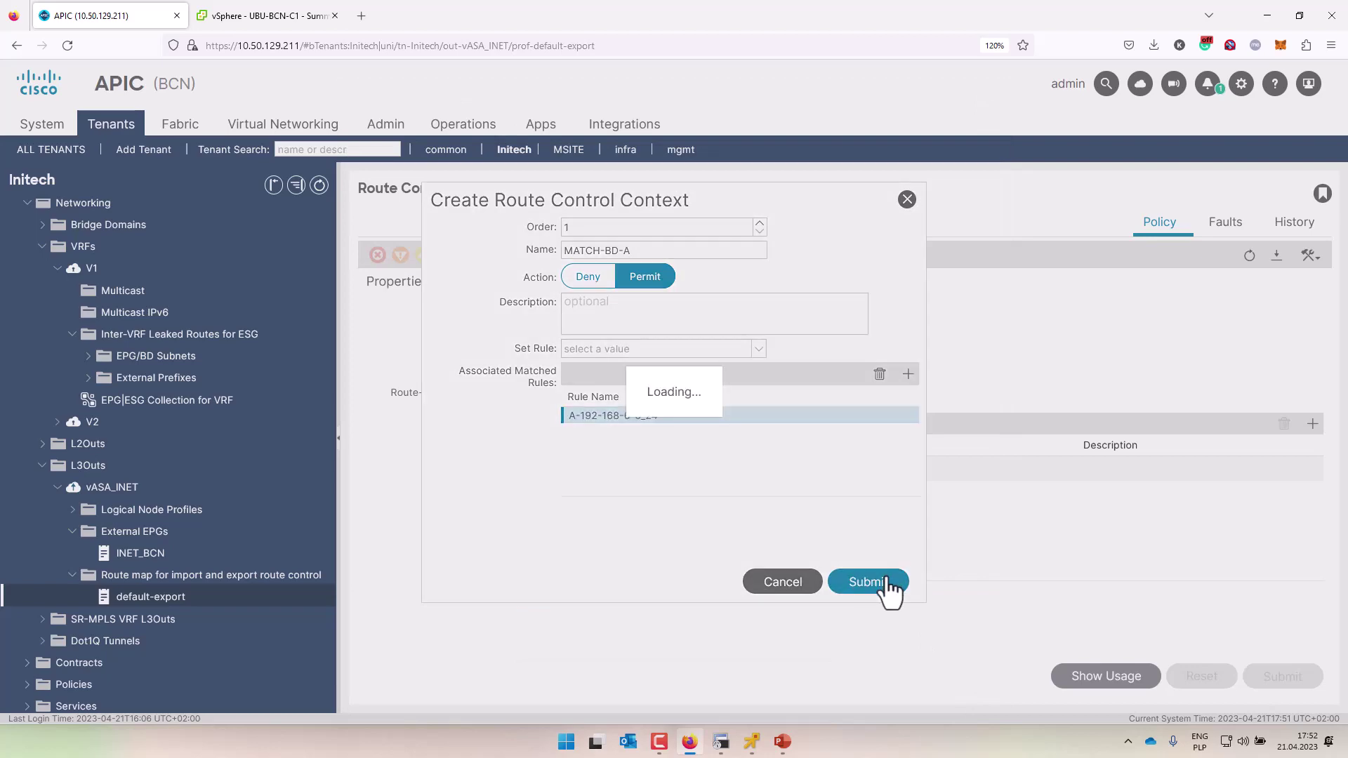
Step: Rerun 'show route bgp' on the ASAv to confirm 192.168.6.0/24 via 192.168.254.2
{"action": "left_click", "coordinate": [721, 742]}
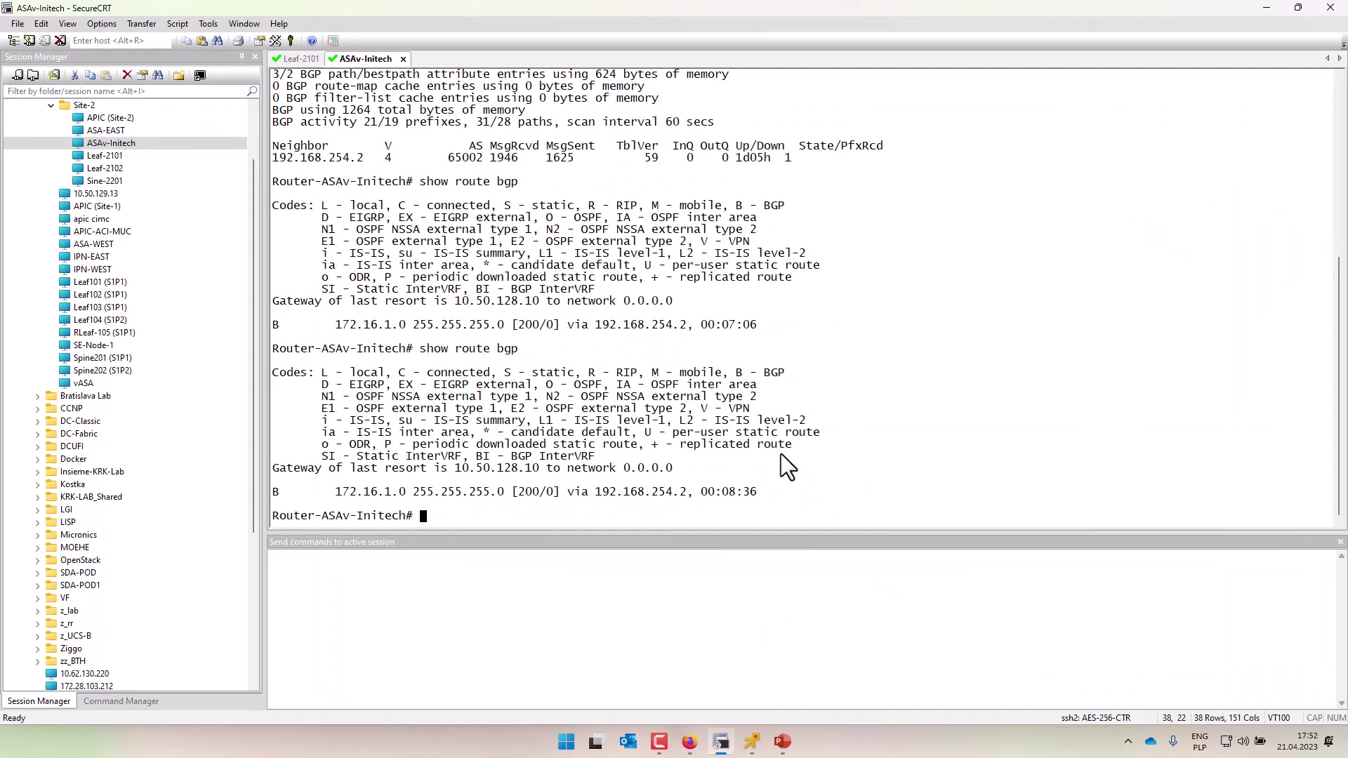
{"action": "key", "text": "Return"}
{"action": "key", "text": "Return"}
{"action": "key", "text": "Up"}
{"action": "key", "text": "Return"}
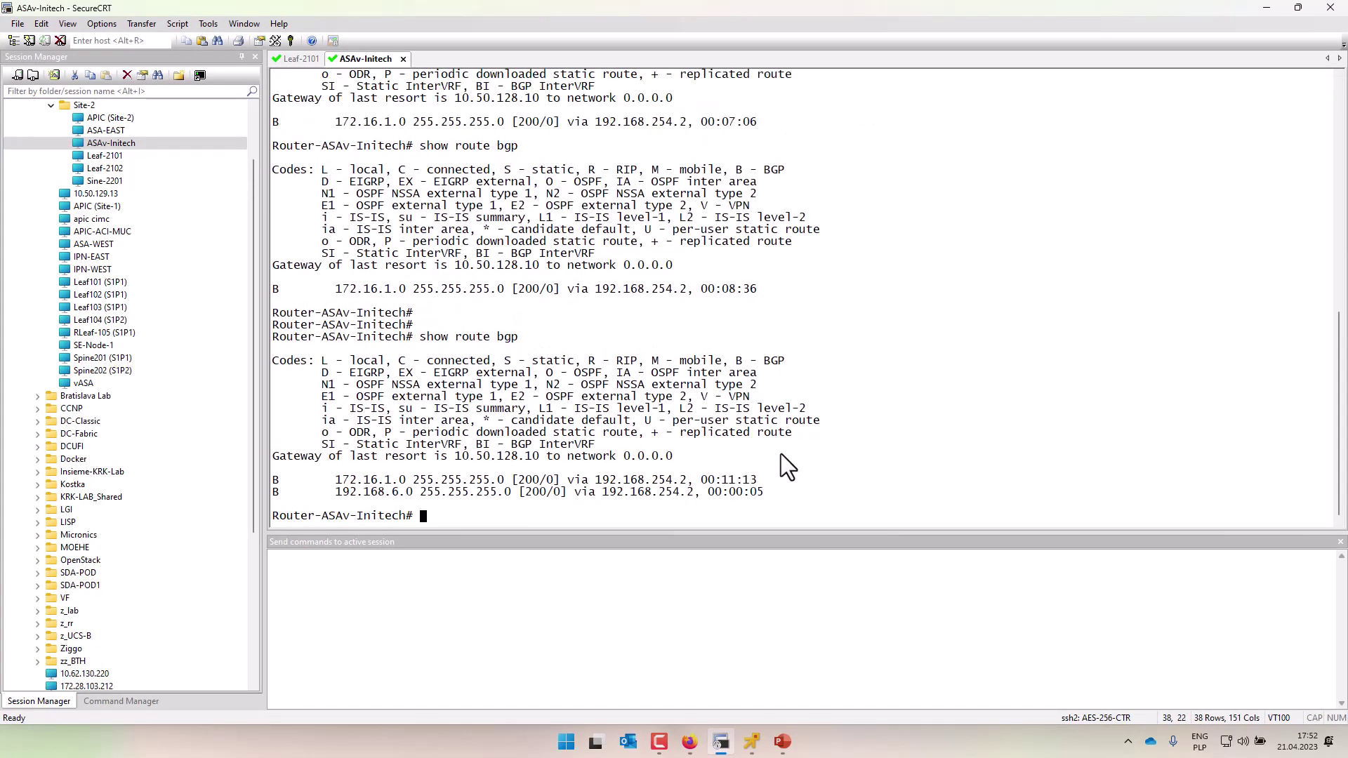
{"action": "left_click", "coordinate": [1270, 6]}
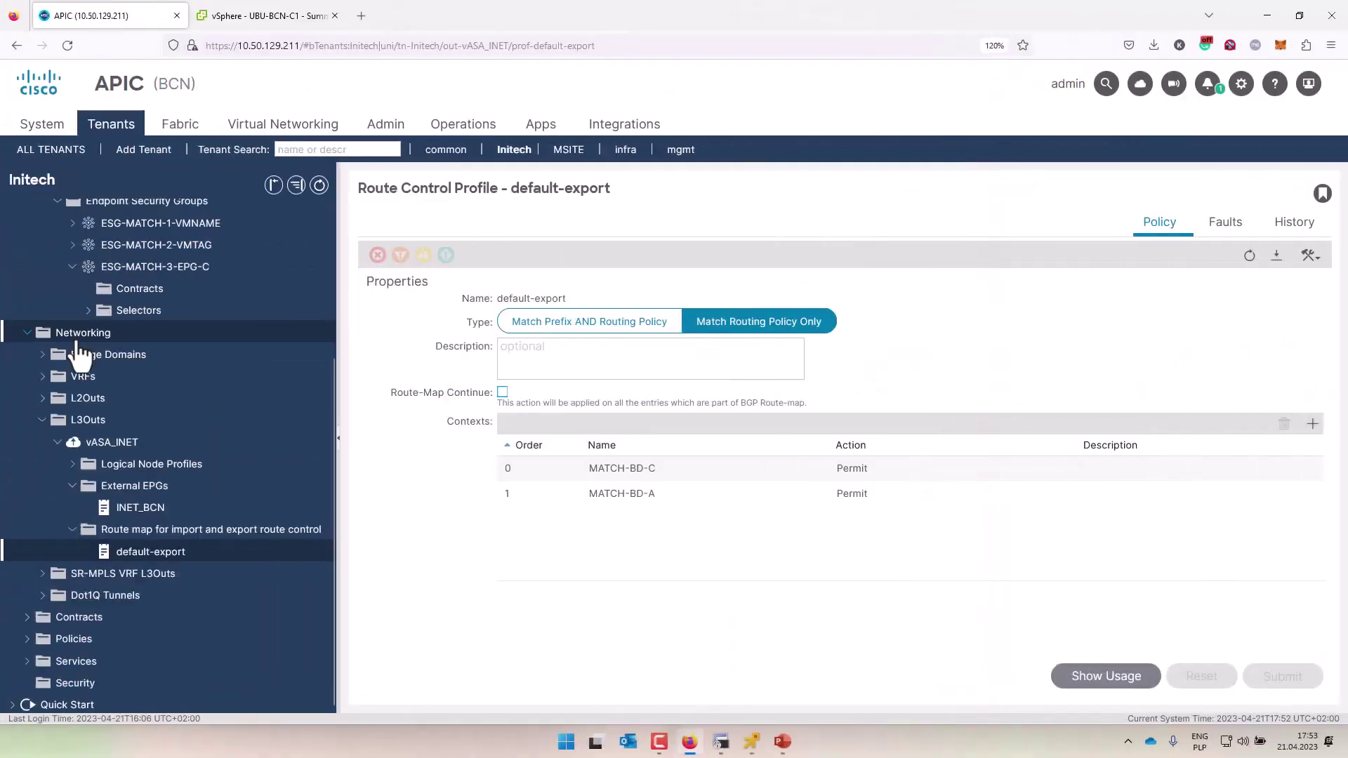
Step: Add INET as a consumed contract on ESG-MATCH-1-VMNAME alongside SHRD-SERVICE
{"action": "left_click", "coordinate": [73, 223]}
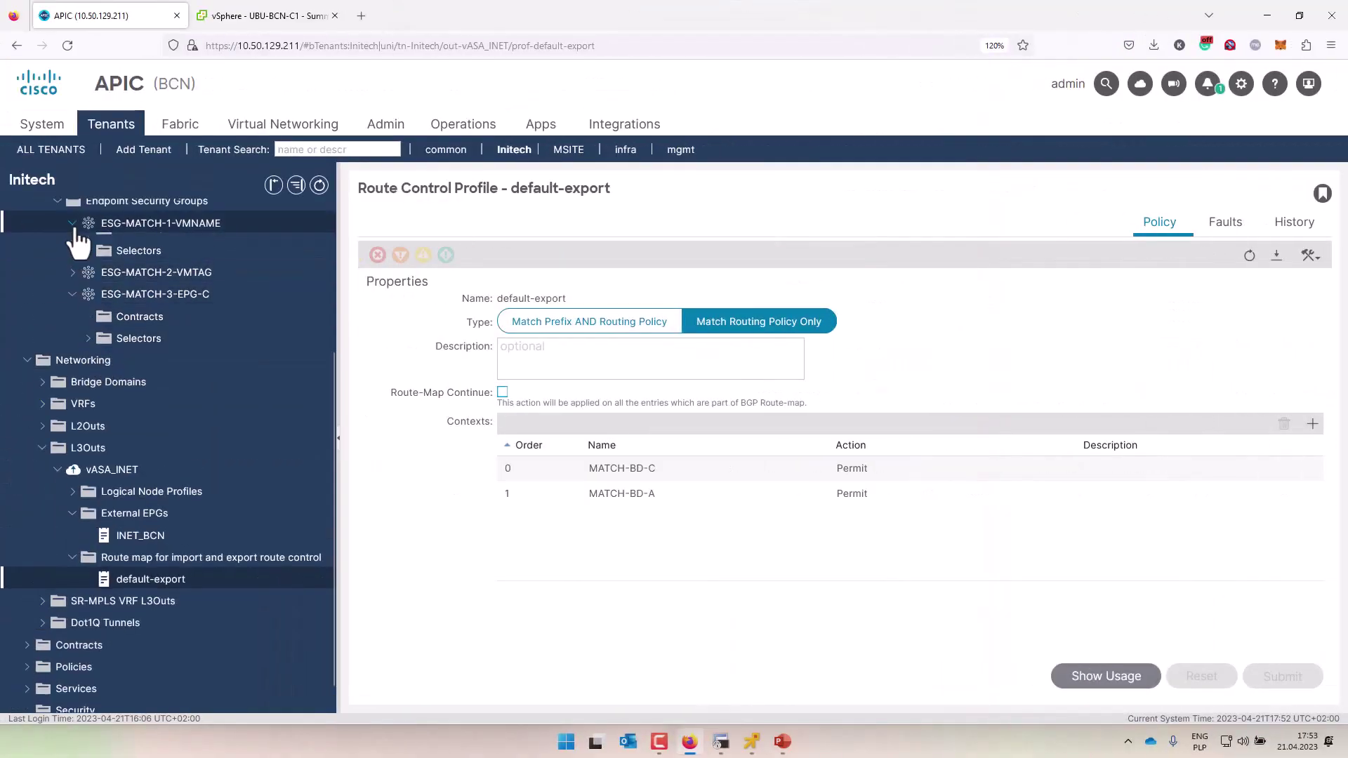
{"action": "left_click", "coordinate": [126, 254]}
{"action": "right_click", "coordinate": [149, 248]}
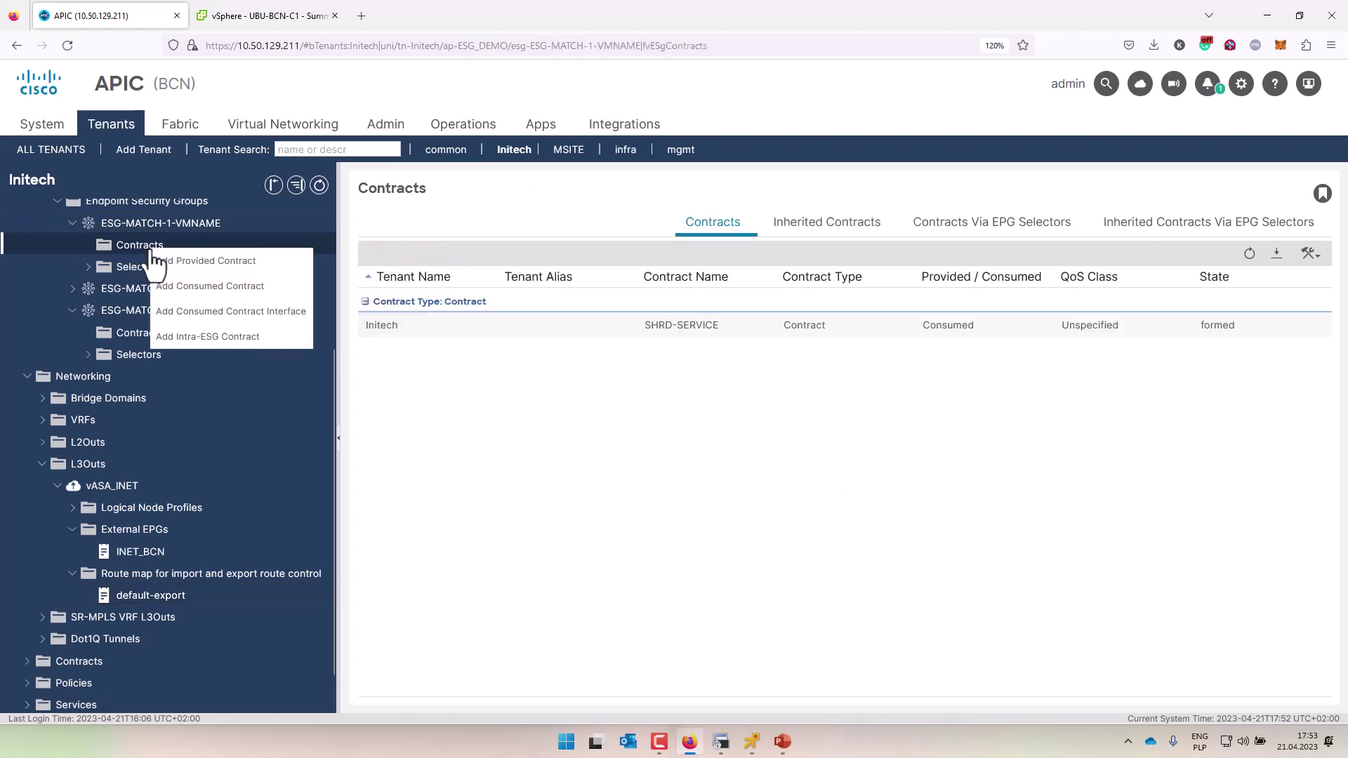
{"action": "left_click", "coordinate": [212, 289]}
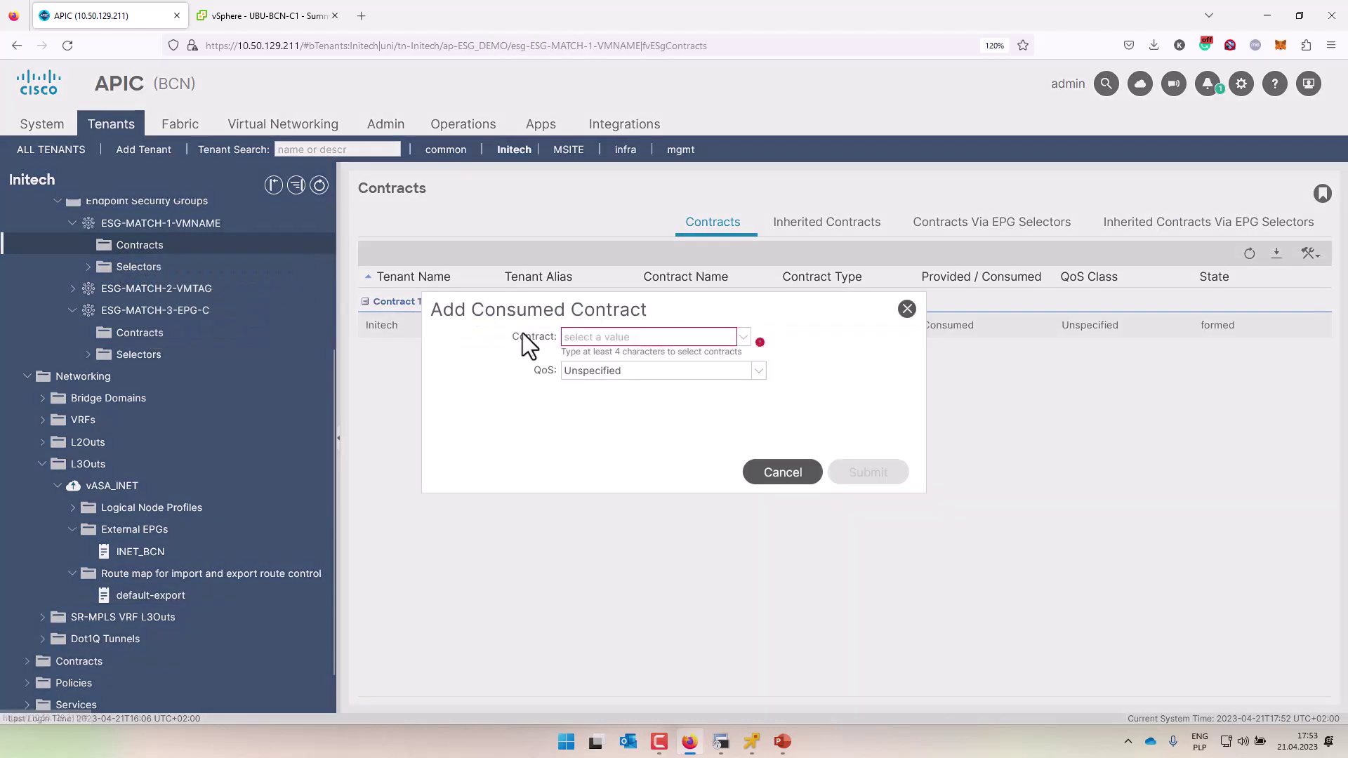
{"action": "left_click", "coordinate": [743, 338]}
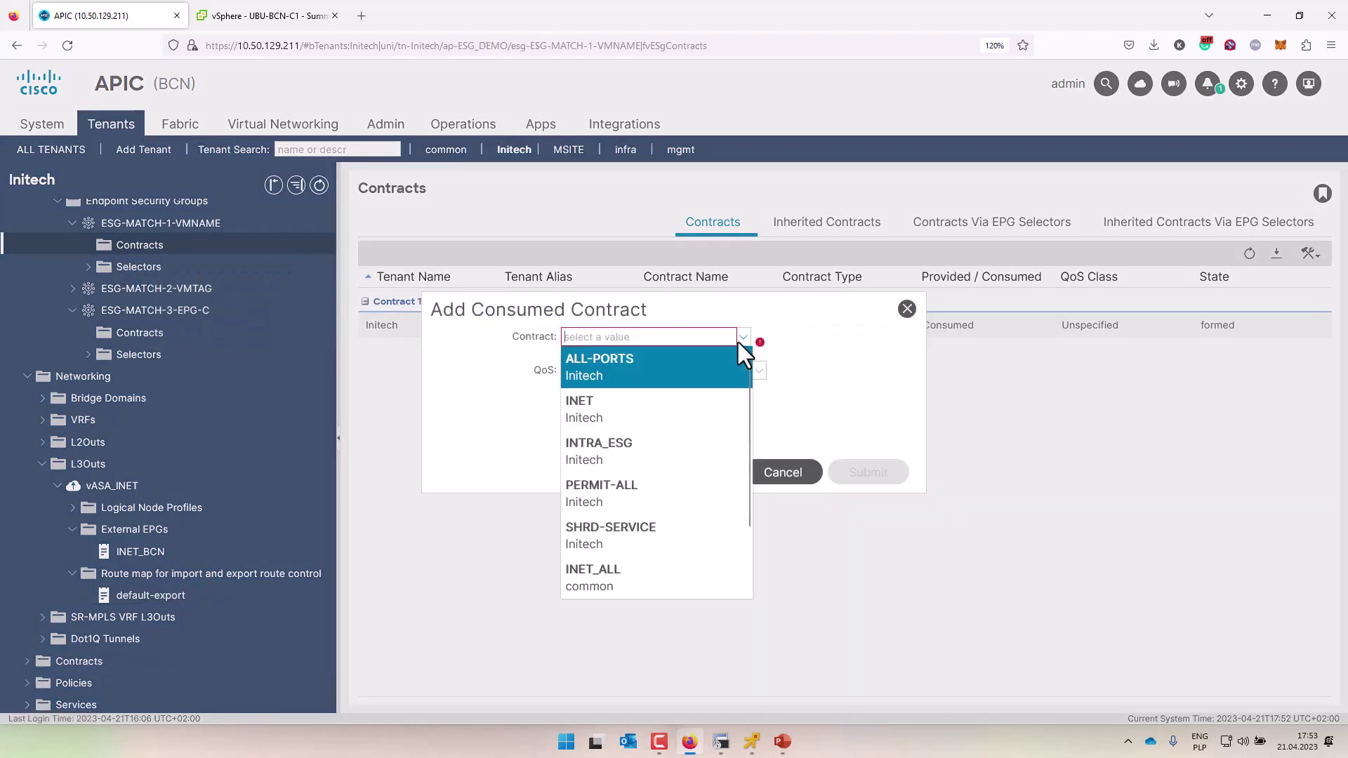
{"action": "left_click", "coordinate": [637, 411]}
{"action": "left_click", "coordinate": [850, 474]}
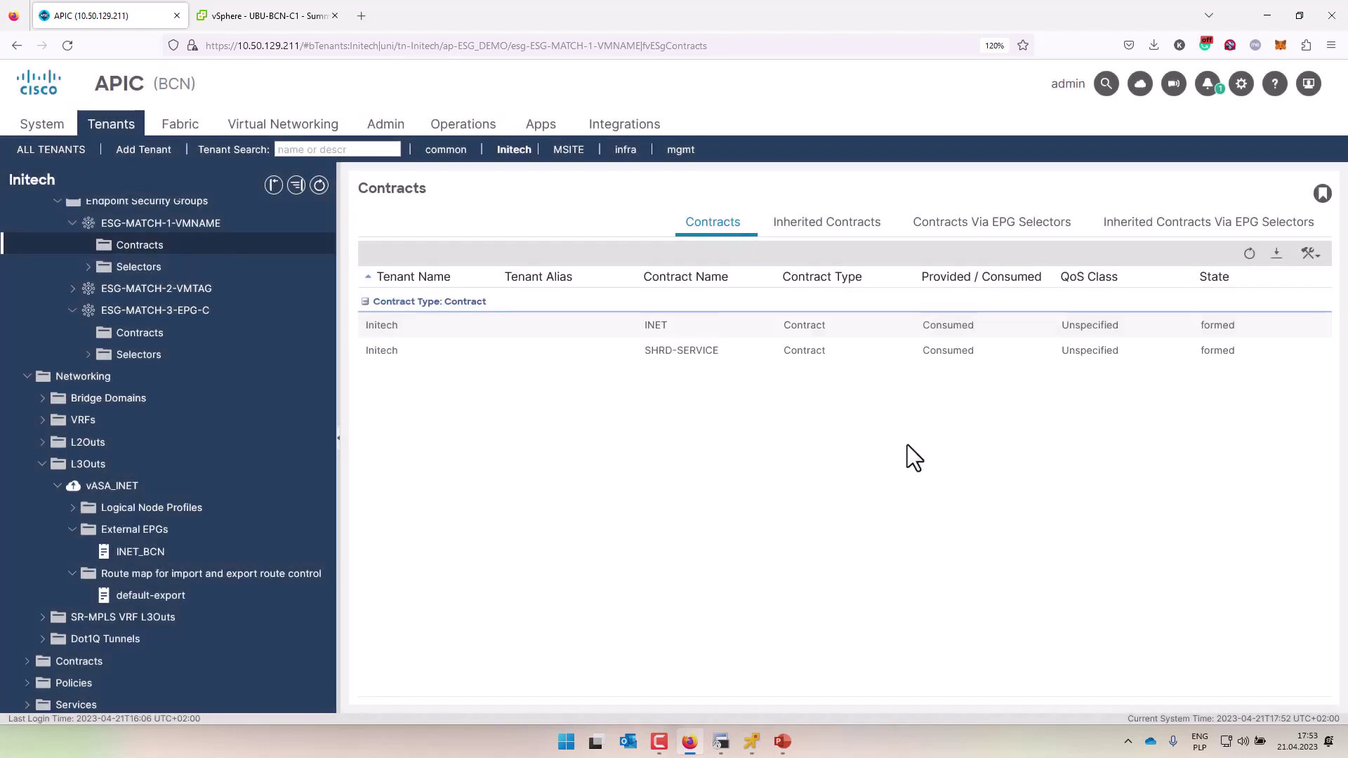
{"action": "left_click", "coordinate": [1266, 14]}
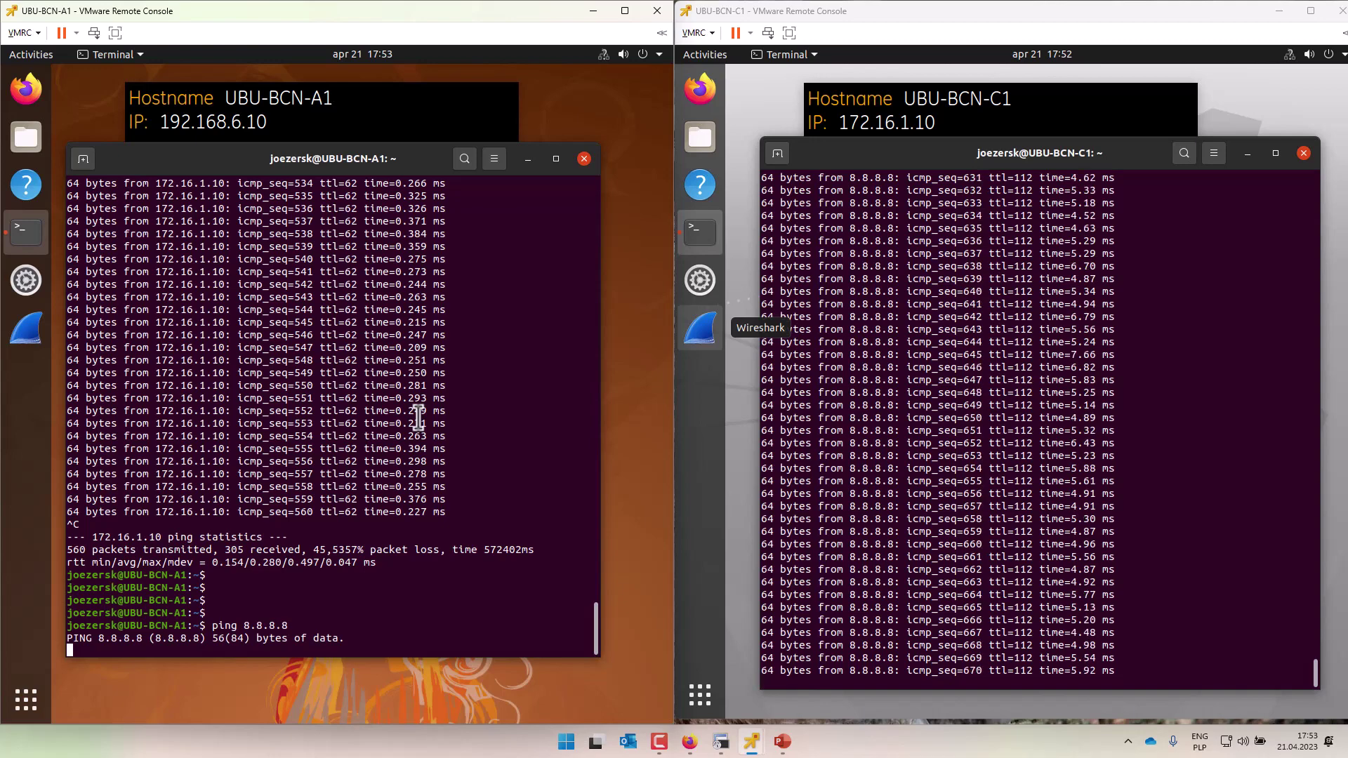
Step: Return to the APIC contracts page after checking the unanswered 8.8.8.8 ping
{"action": "left_click", "coordinate": [690, 742]}
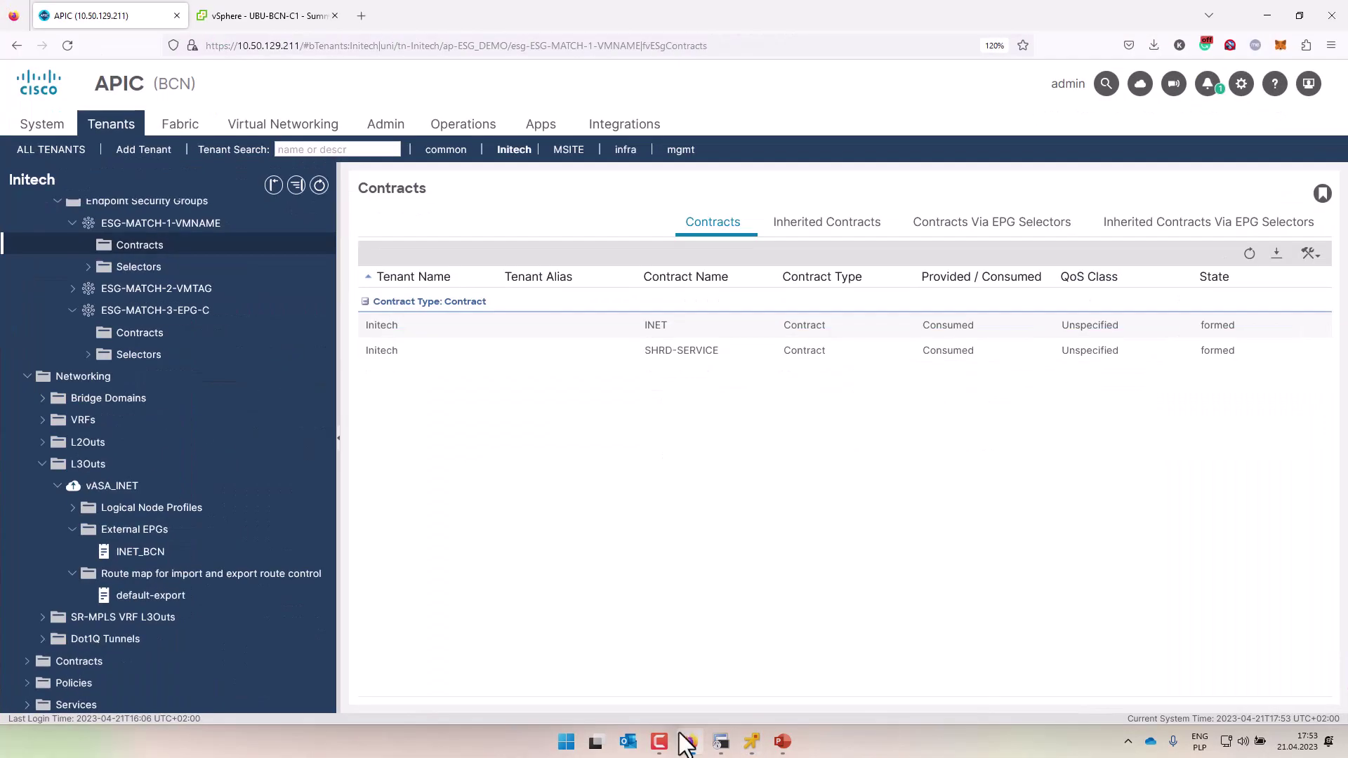
Step: Enable Shared Security Import Subnet on INET_BCN's 0.0.0.0/0 subnet and submit it
{"action": "left_click", "coordinate": [130, 554]}
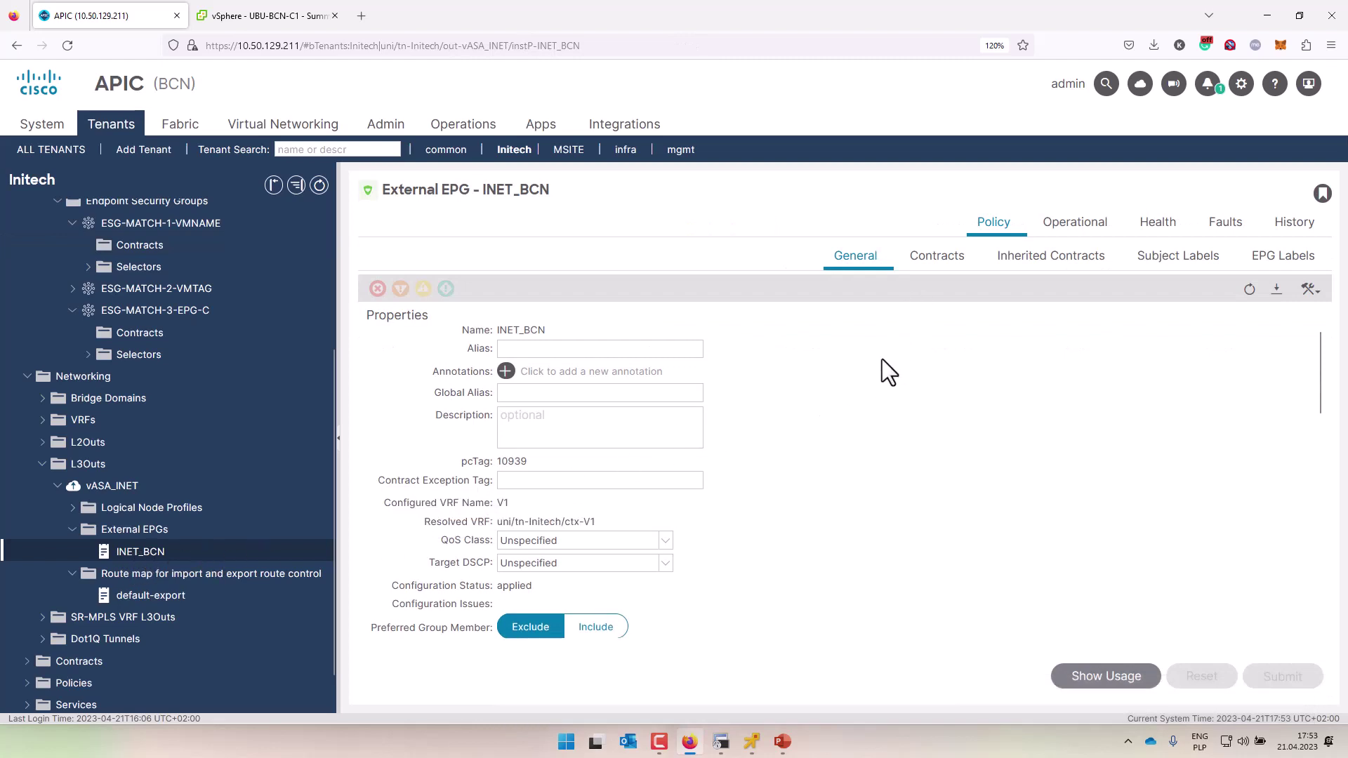
{"action": "scroll", "coordinate": [882, 359], "scroll_direction": "down", "scroll_amount": 4}
{"action": "double_click", "coordinate": [708, 504]}
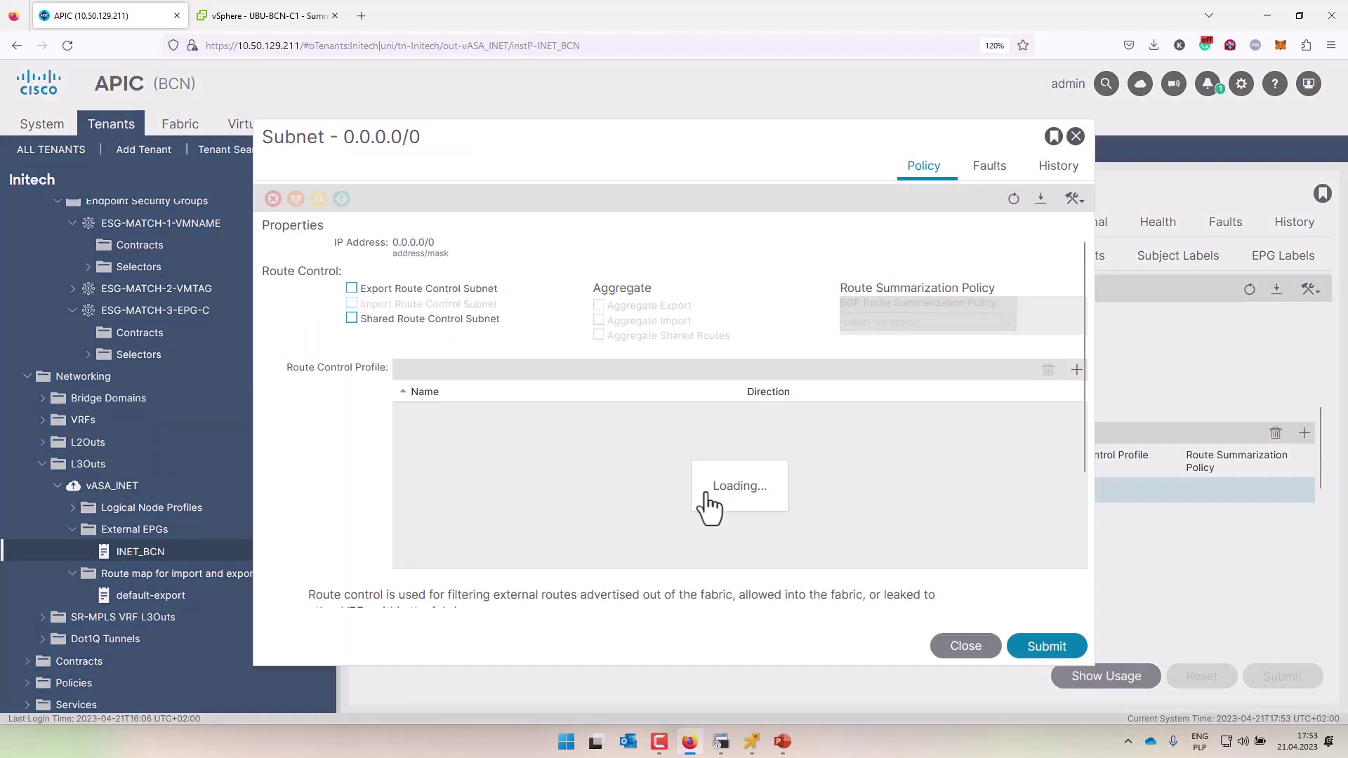
{"action": "scroll", "coordinate": [657, 484], "scroll_direction": "down", "scroll_amount": 3}
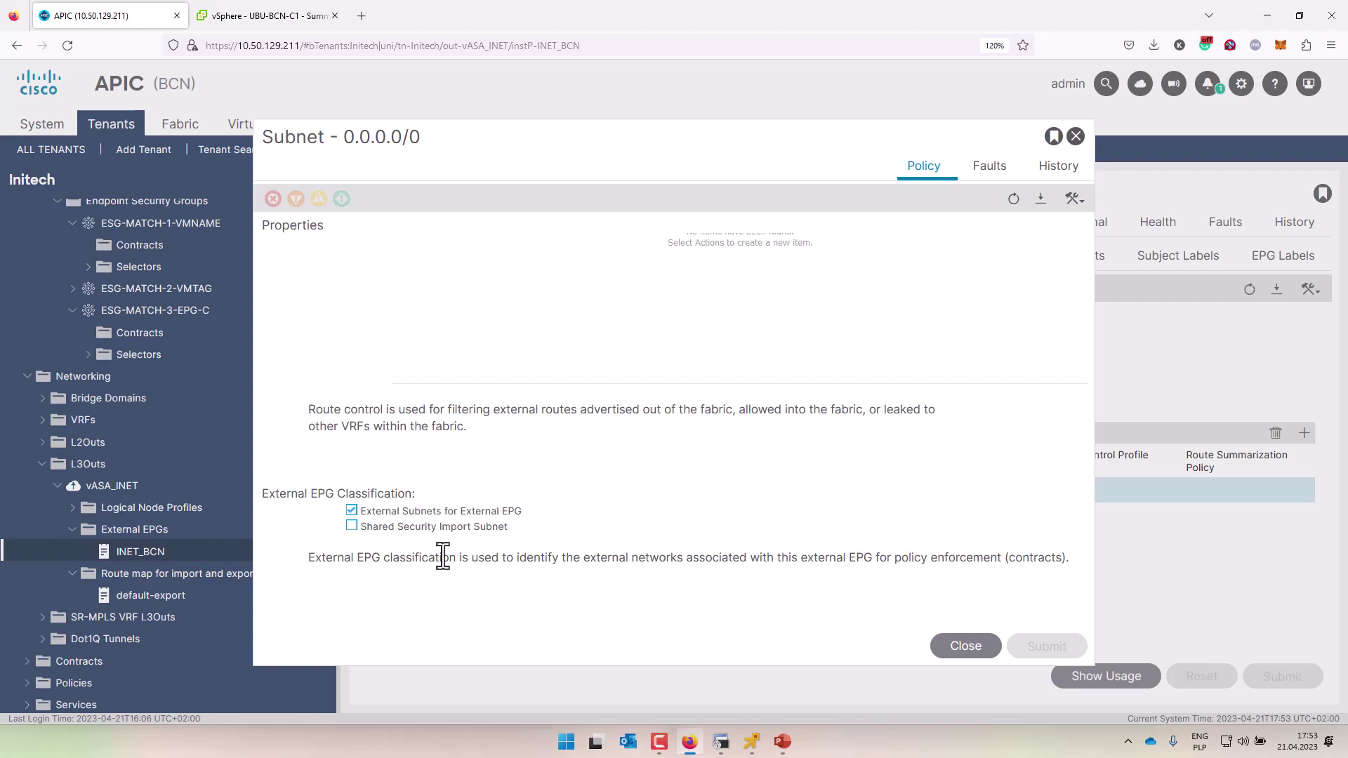
{"action": "left_click", "coordinate": [351, 526]}
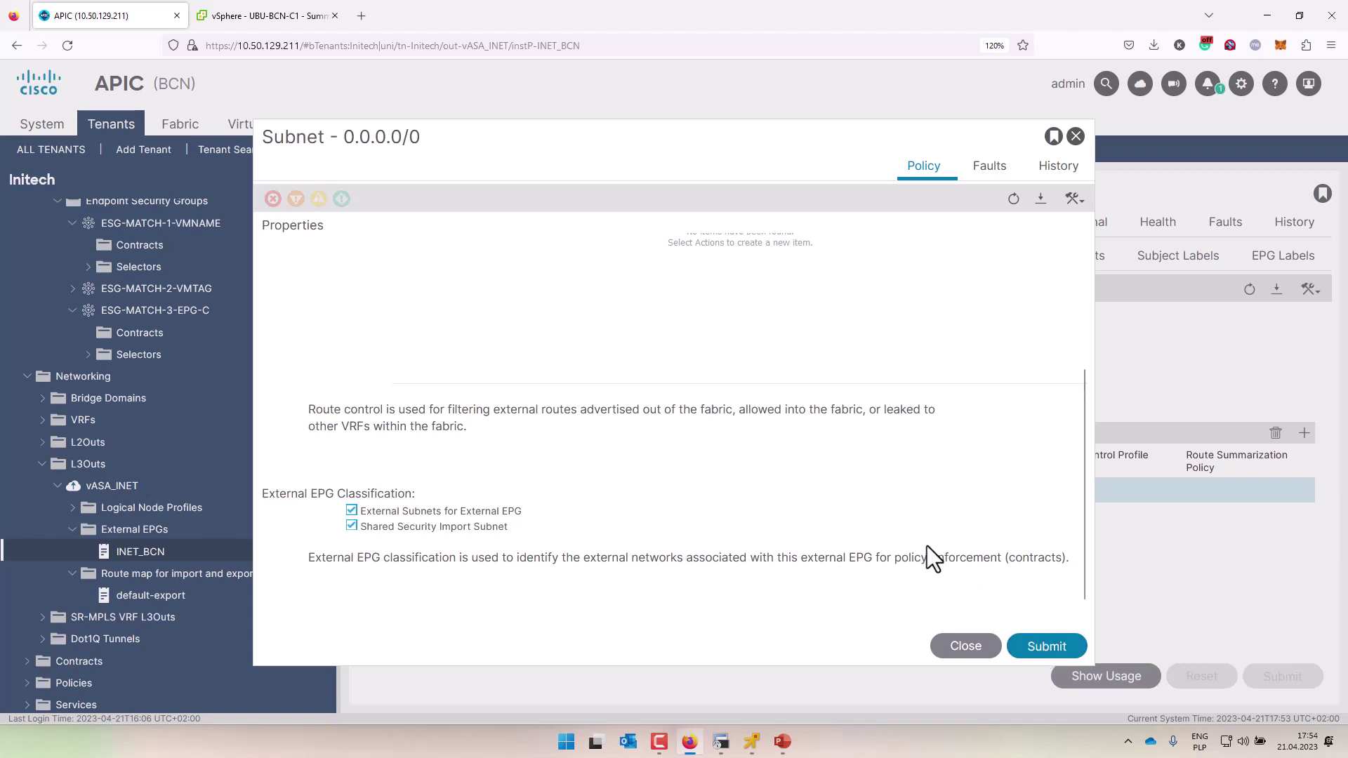
{"action": "scroll", "coordinate": [927, 546], "scroll_direction": "up", "scroll_amount": 3}
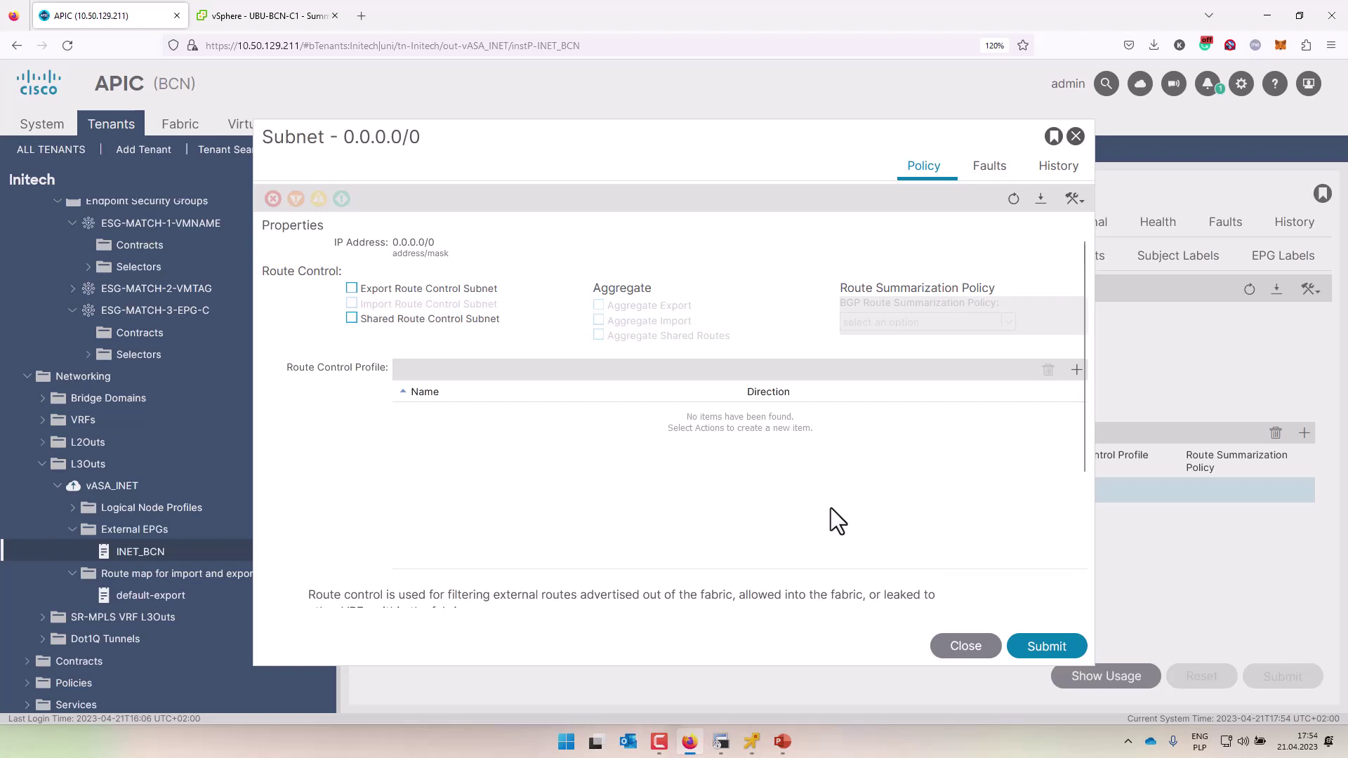
{"action": "scroll", "coordinate": [831, 508], "scroll_direction": "down", "scroll_amount": 4}
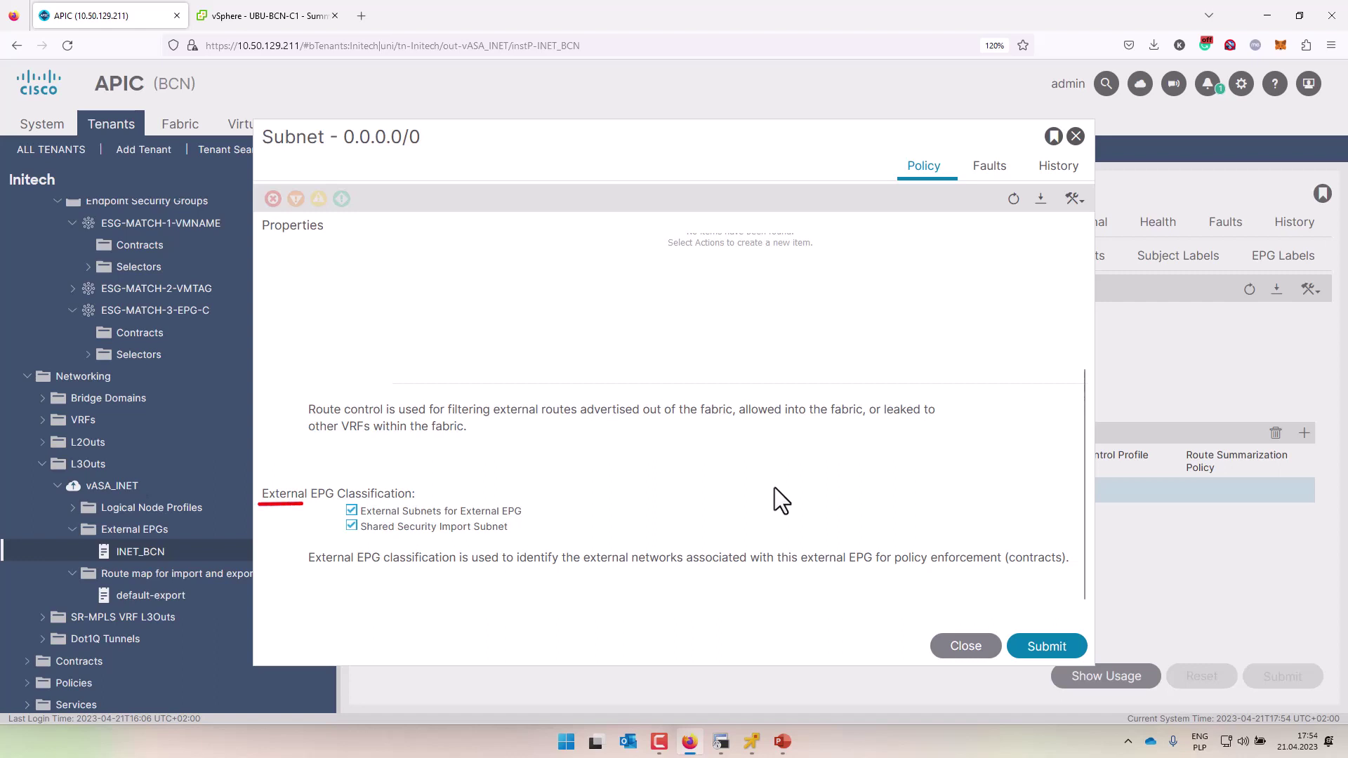
{"action": "left_click", "coordinate": [1051, 648]}
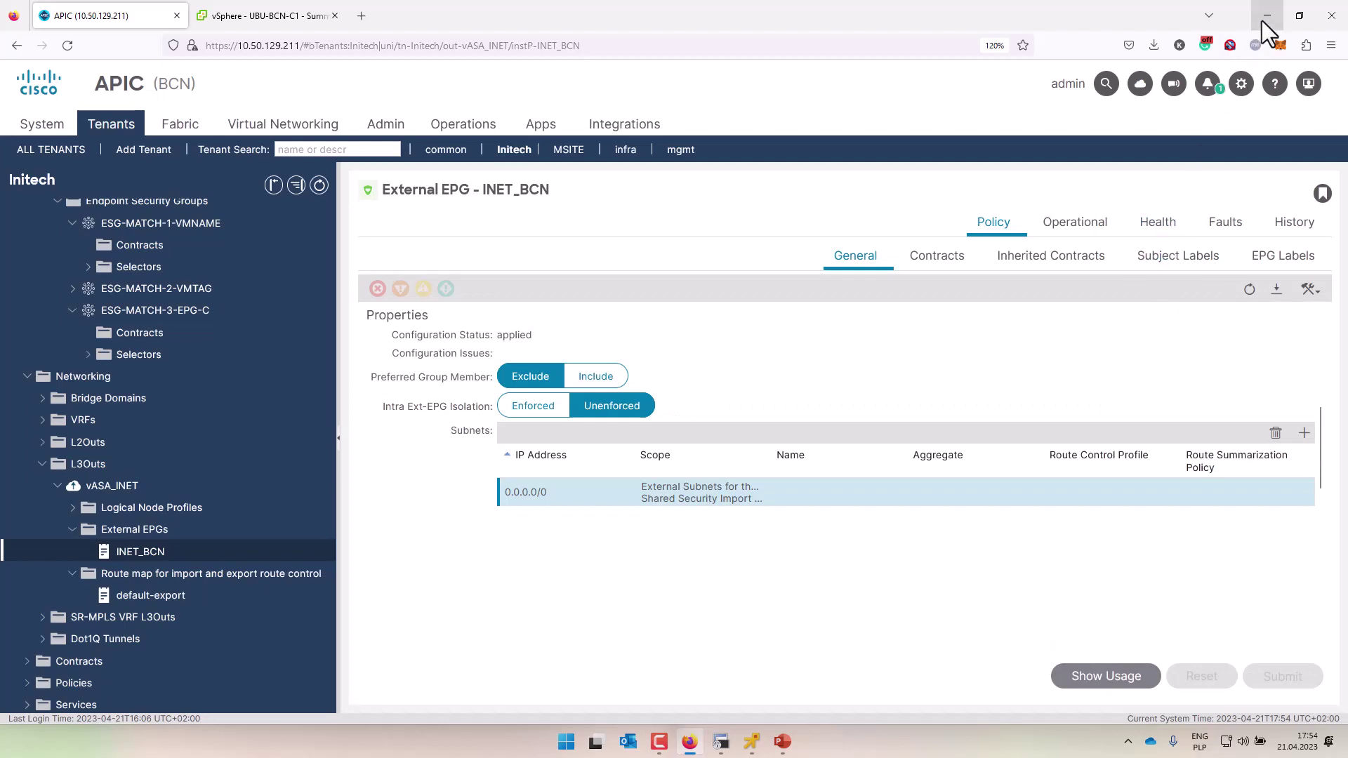
{"action": "left_click", "coordinate": [1264, 19]}
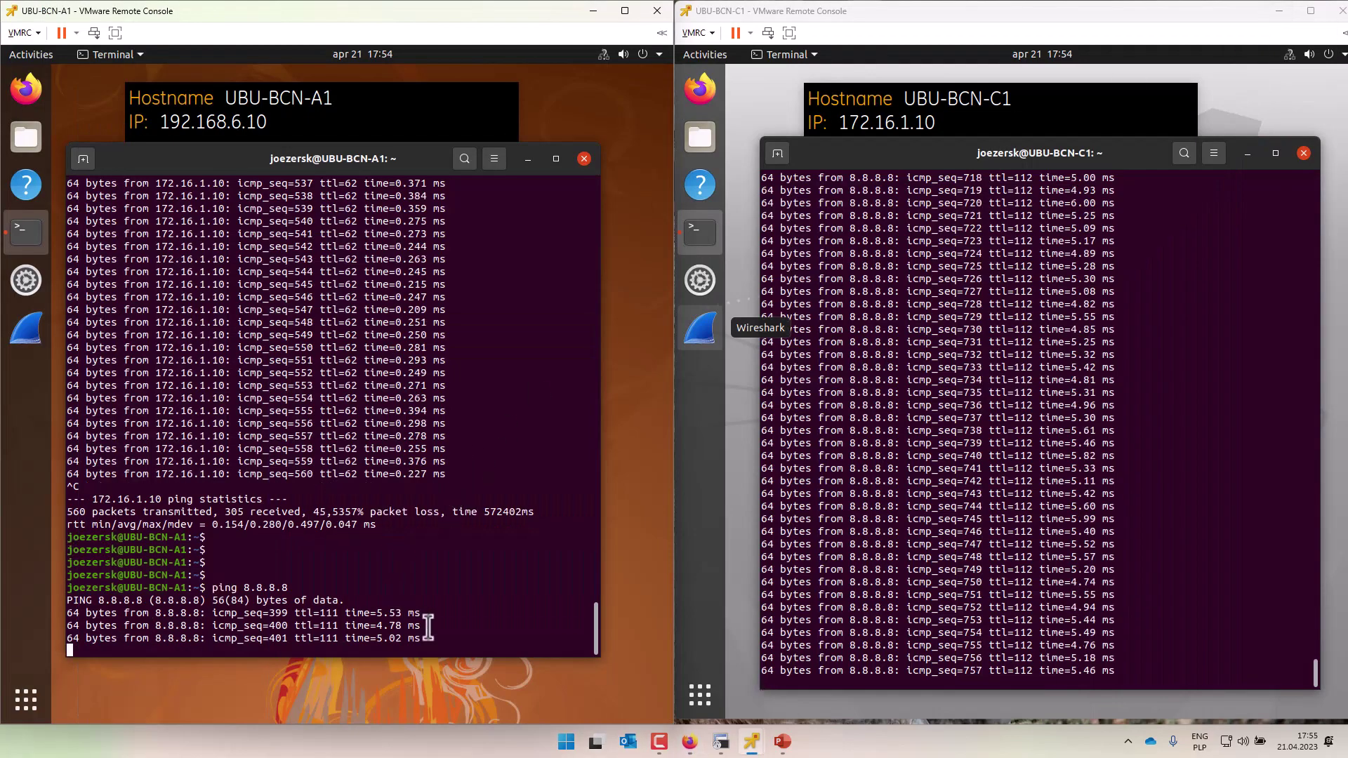